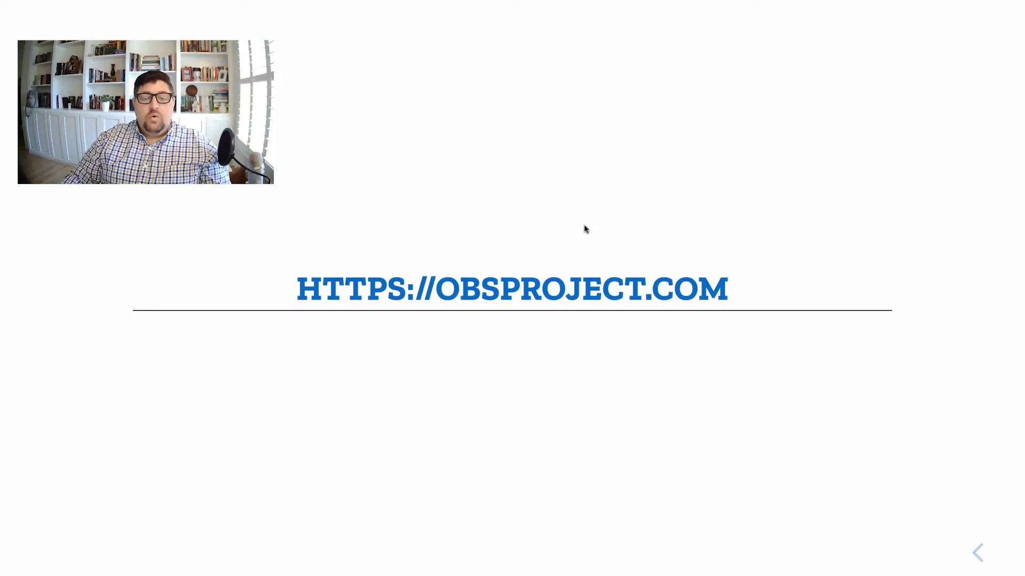
Open the OBS Project website and look over the OBS Studio download options and screenshot on its home page
left_click(614, 298)
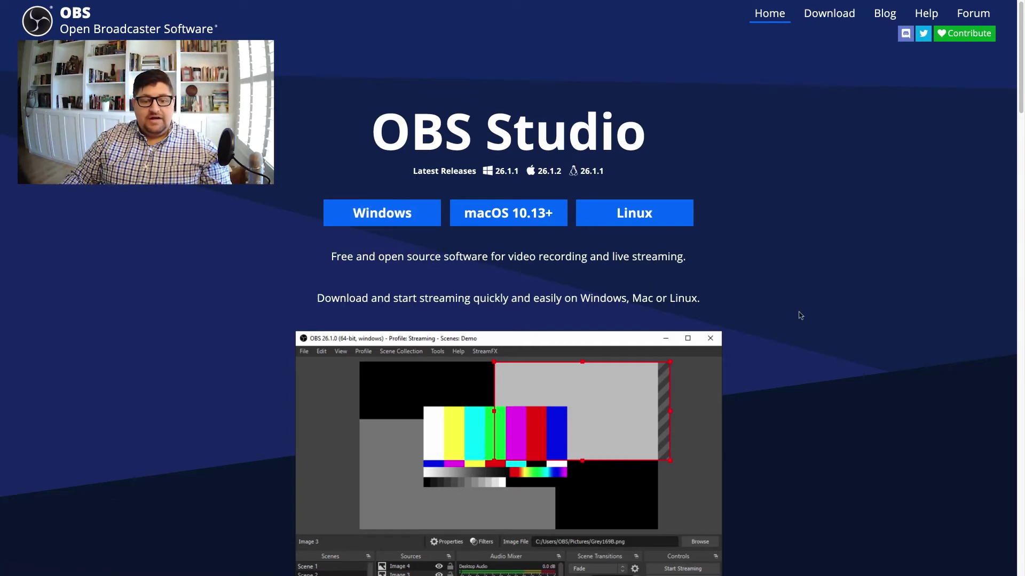
scroll(801, 315, "down", 1)
scroll(801, 316, "down", 2)
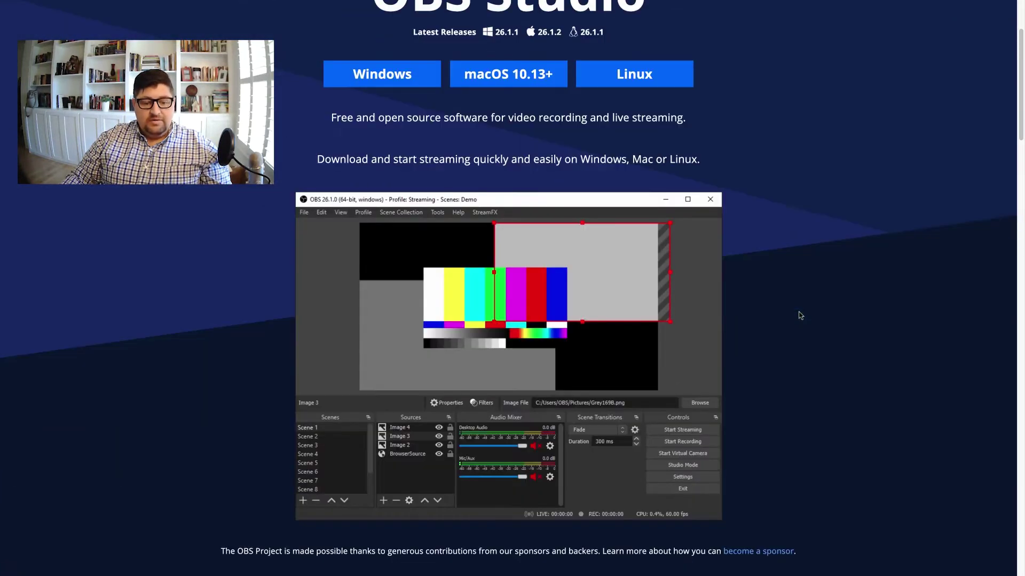
scroll(800, 315, "up", 3)
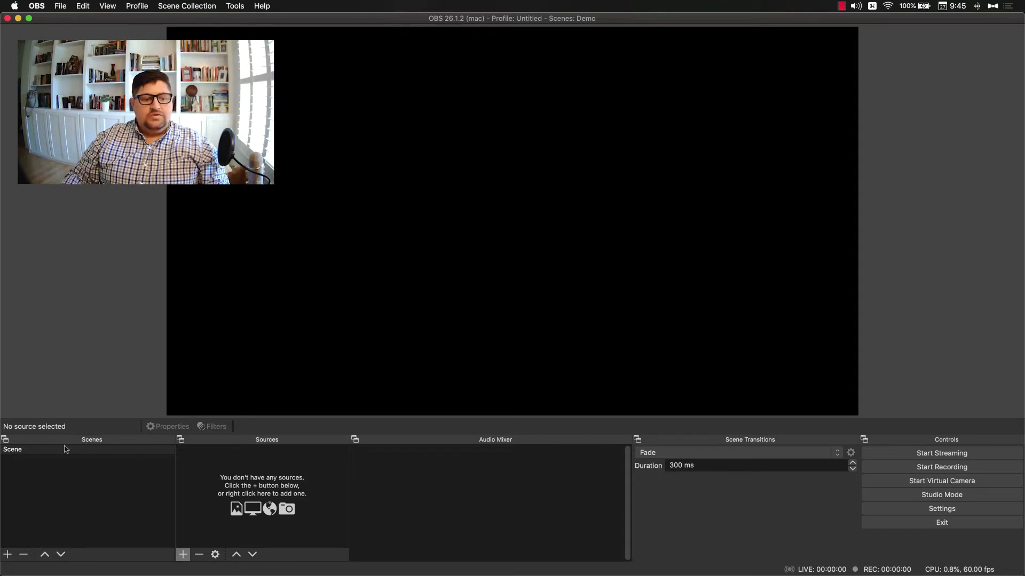
Rename the existing scene as Desktop
right_click(30, 453)
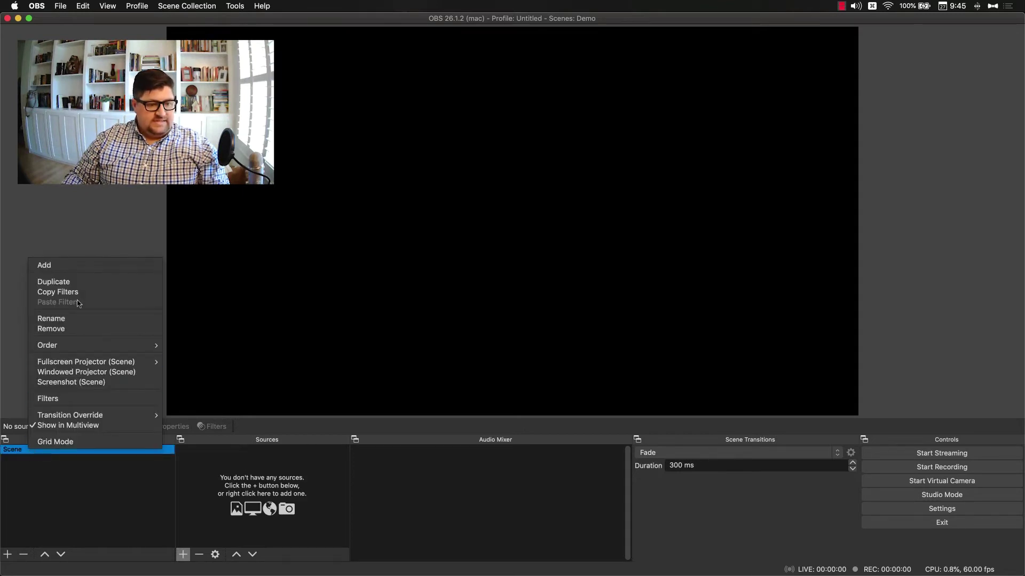
left_click(68, 319)
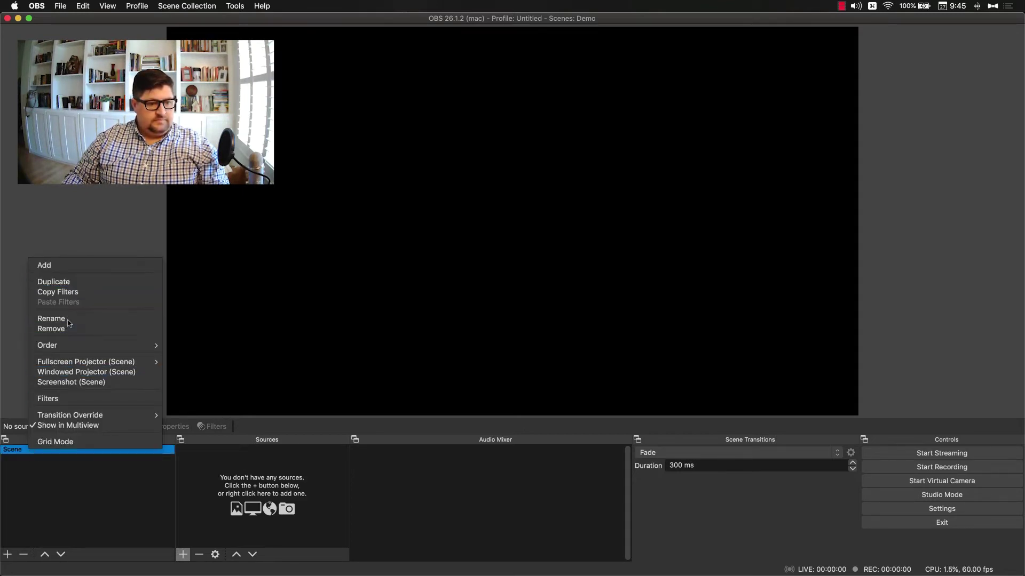
type("Desktop")
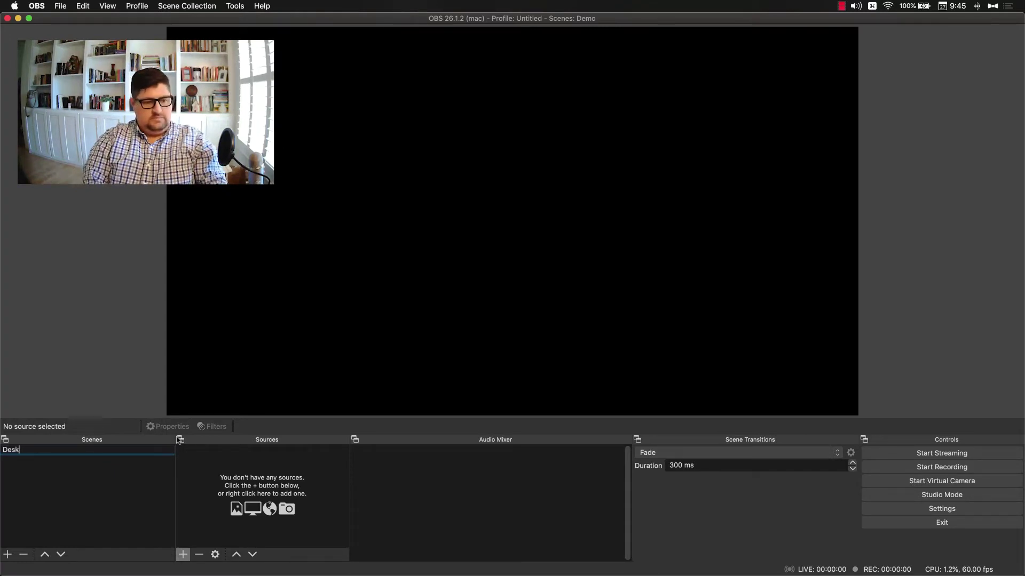
key("Return")
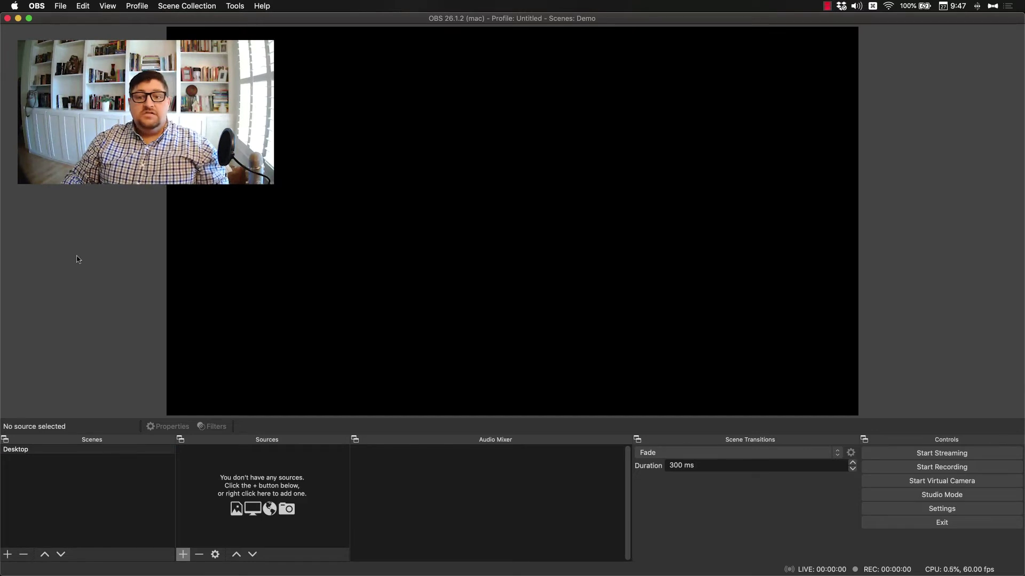
Add a new Display Capture source named "Secondary Display" to the Desktop scene
left_click(183, 555)
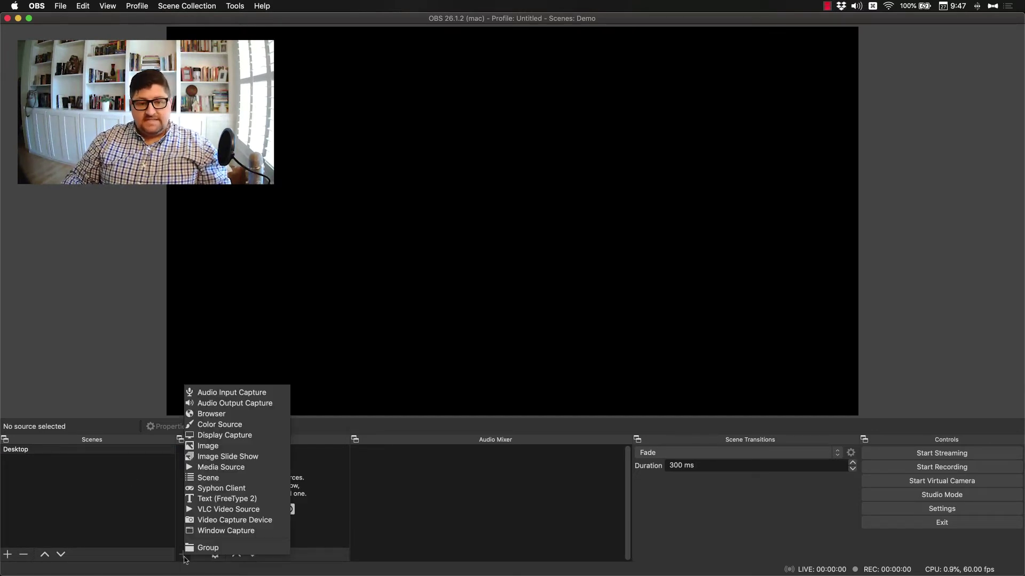
left_click(236, 438)
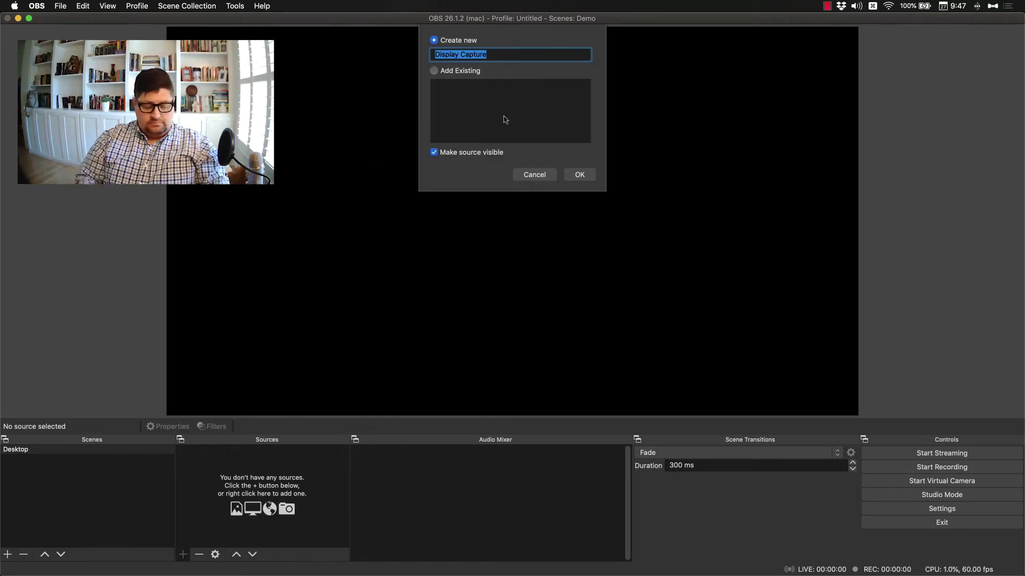
type("Secondary")
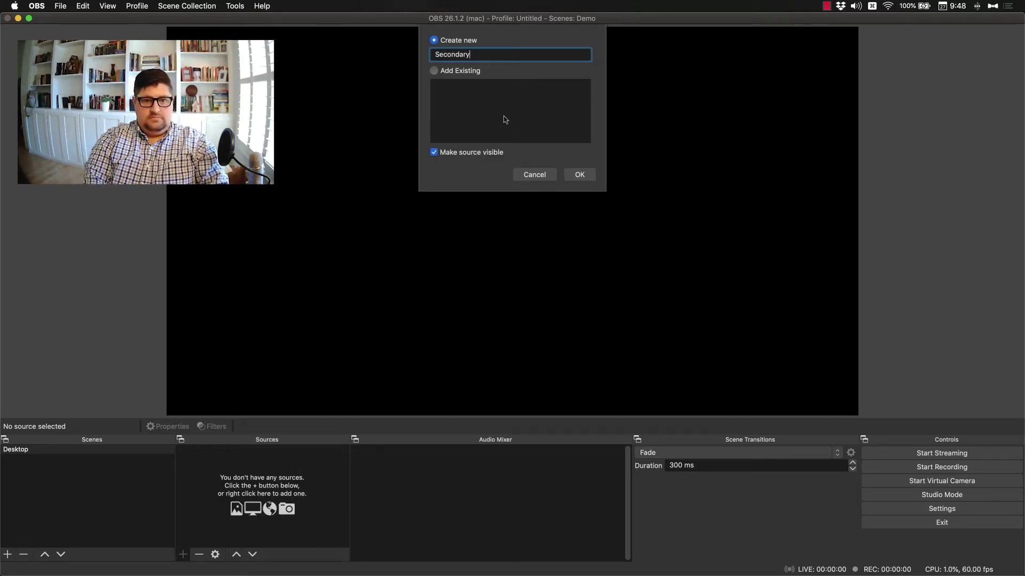
type(" Display")
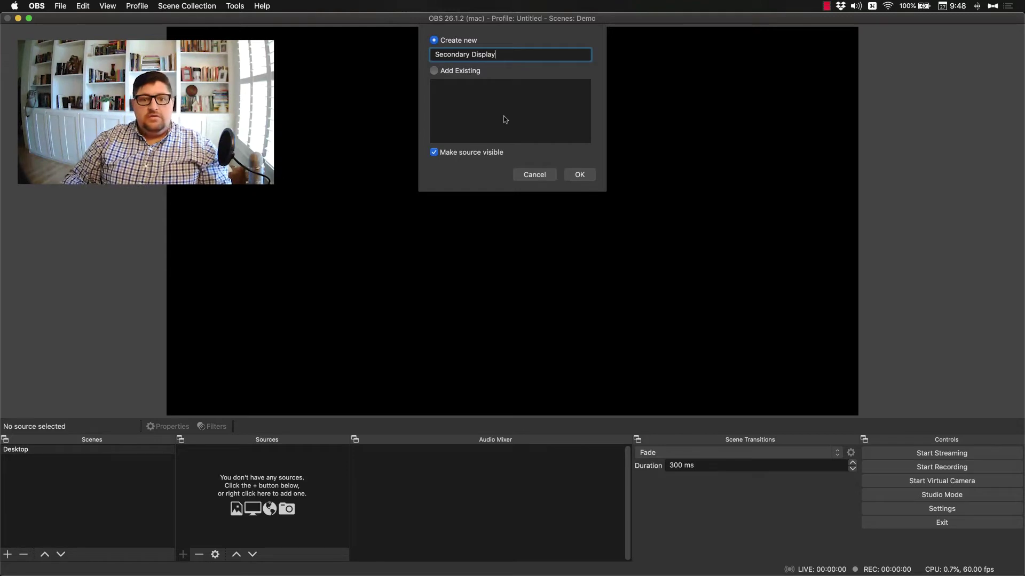
left_click(579, 174)
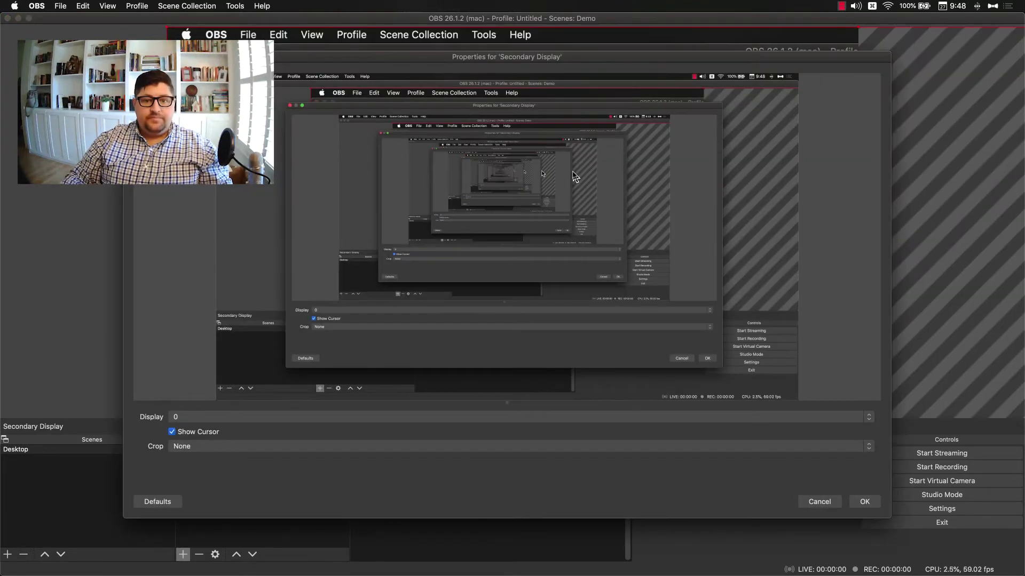
Set the Secondary Display source to capture display 1, then recheck its properties without changing them
left_click(433, 417)
left_click(425, 428)
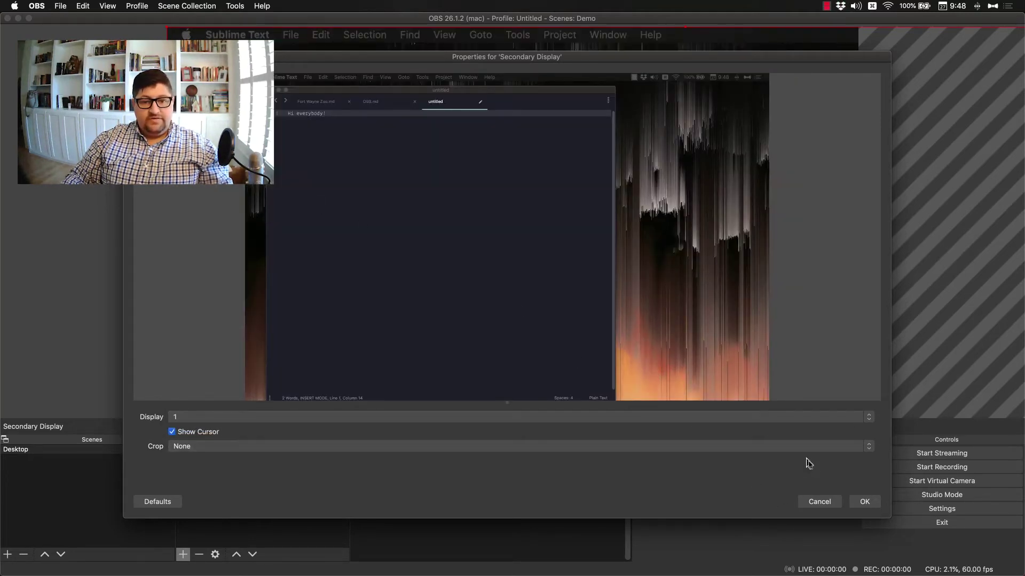
left_click(856, 502)
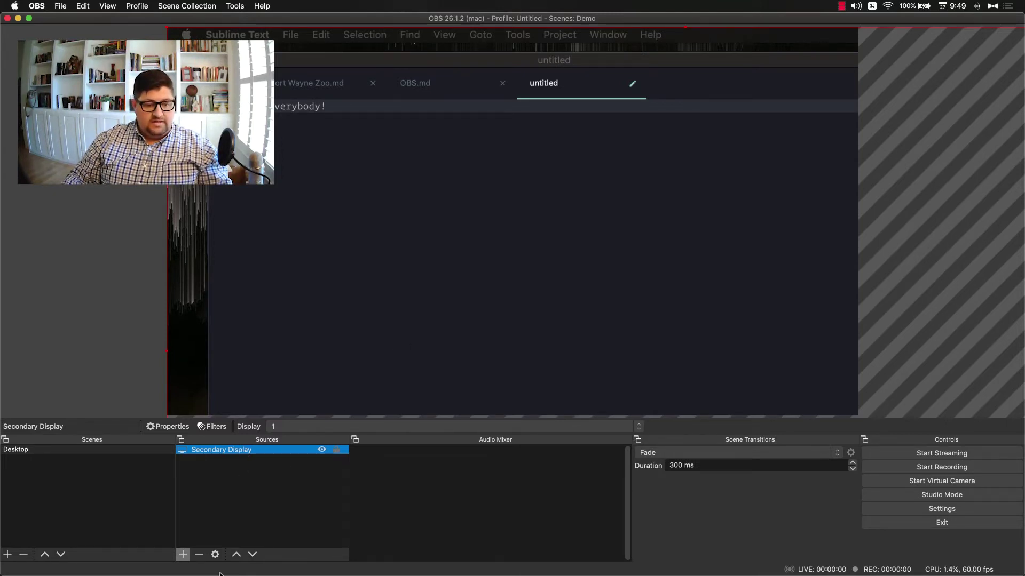
left_click(215, 555)
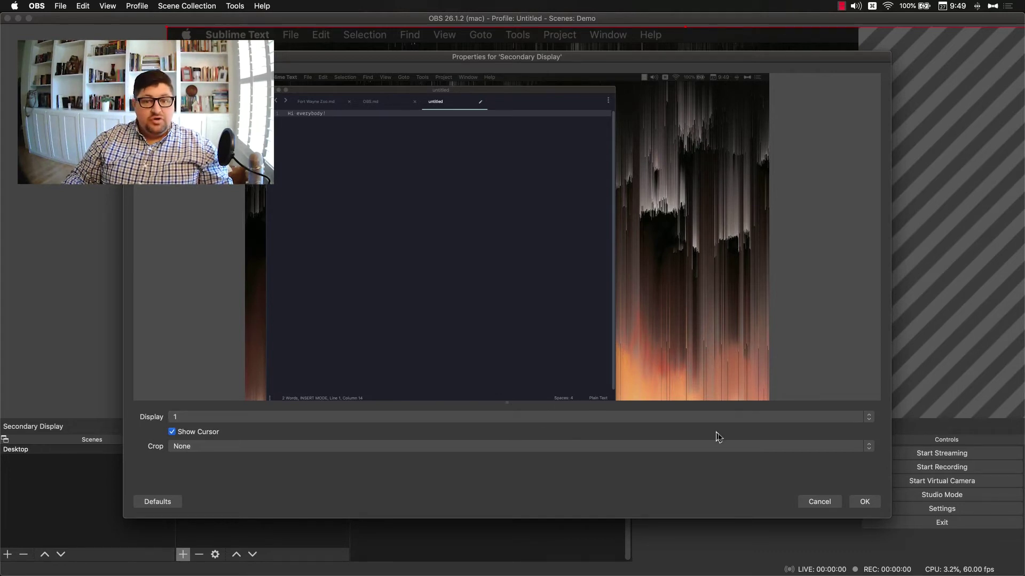
left_click(819, 502)
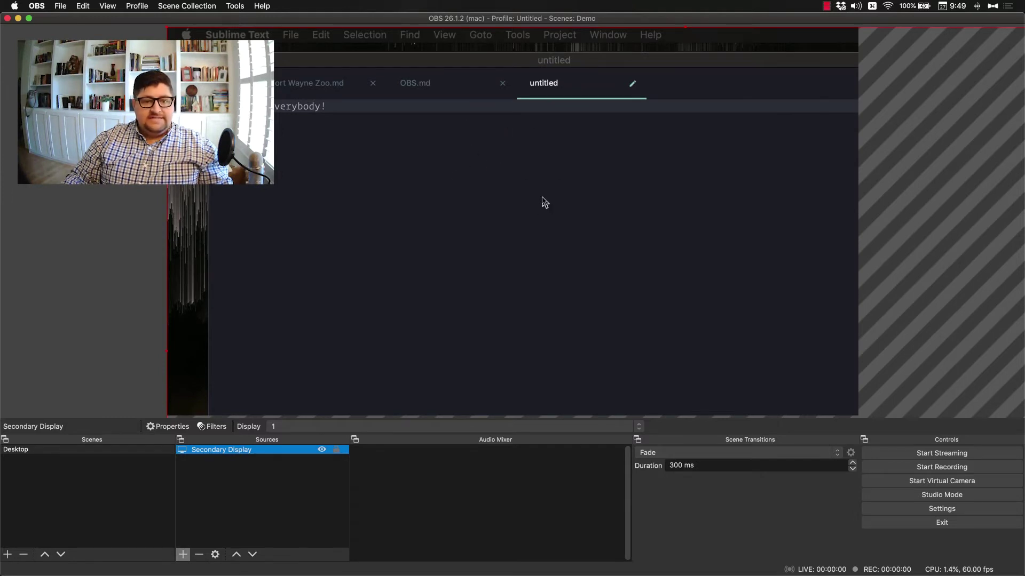
Resize the Secondary Display source in the preview, then fit it to the screen and deselect it
left_click(165, 28)
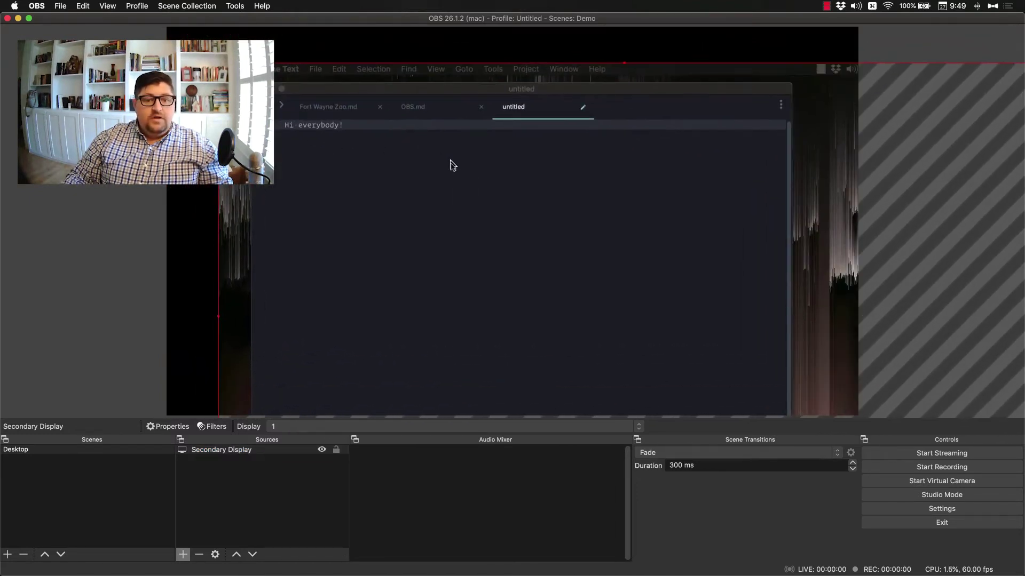
right_click(451, 168)
mouse_move(502, 383)
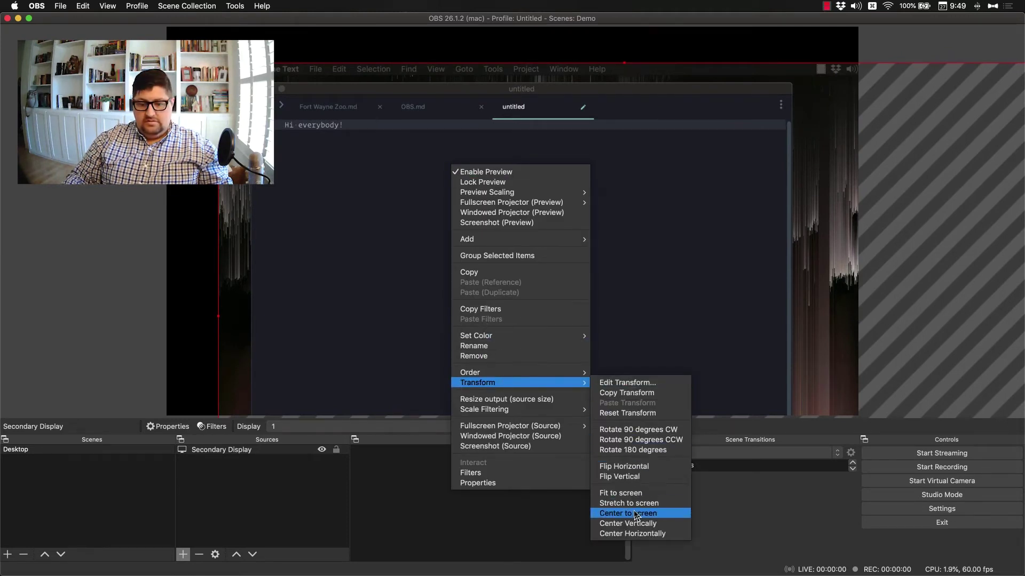
left_click(638, 494)
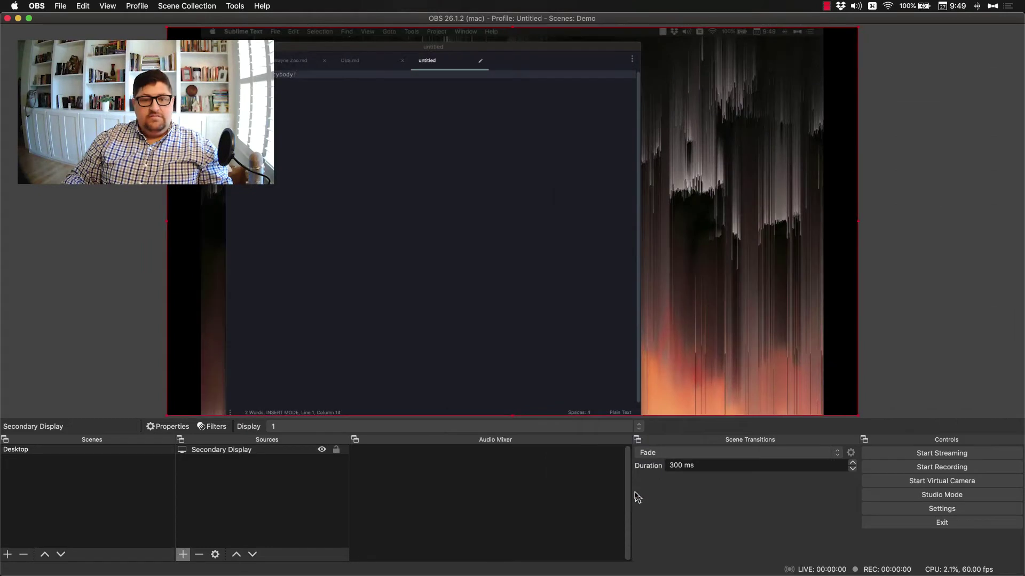
left_click(935, 271)
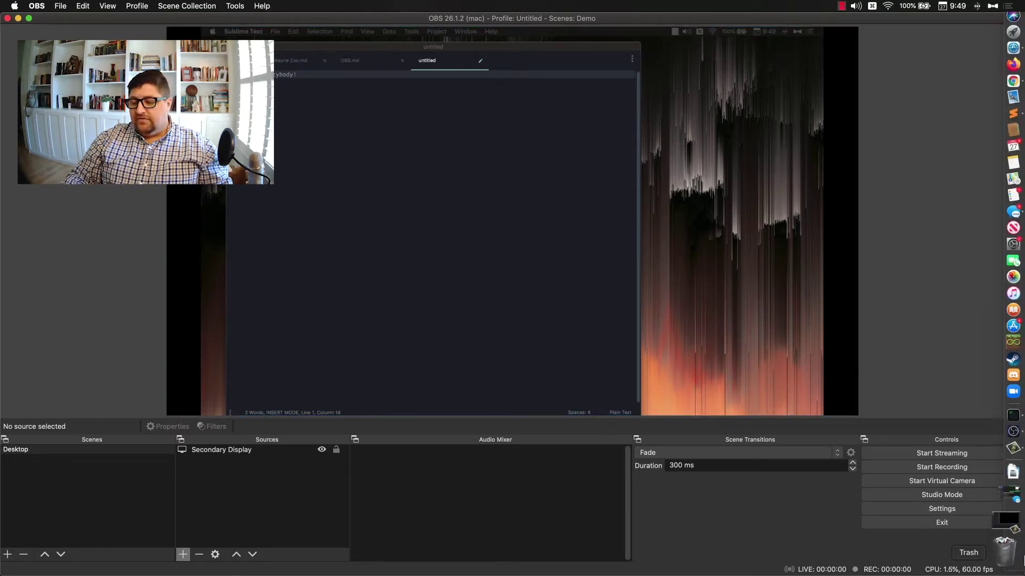
Switch to the untitled Sublime Text document on the captured display and append "I'm typing in this document!" to its first line
left_click(490, 229)
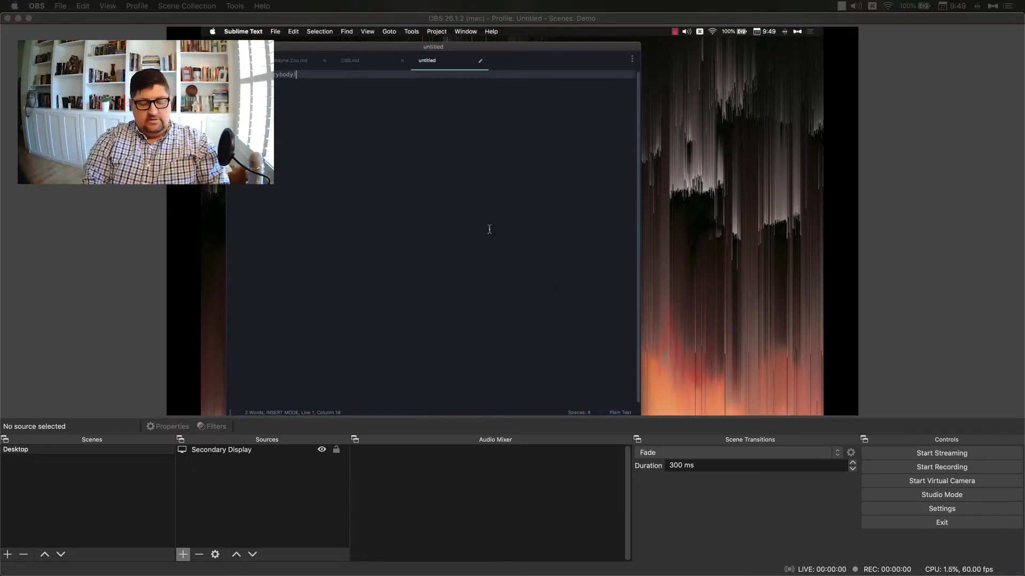
type("I'm typing in this document!")
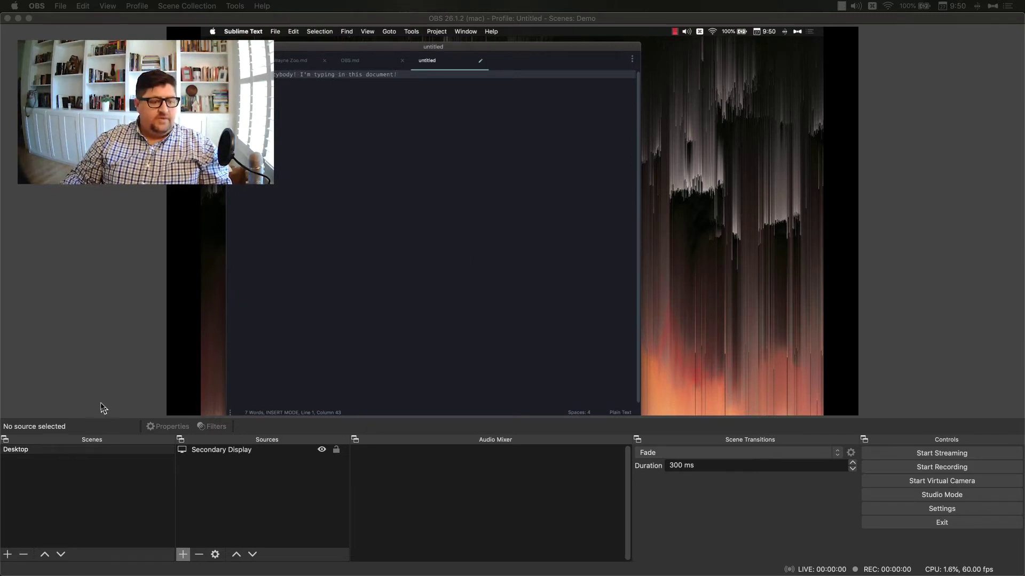
Create a scene named Webcam in OBS, then switch to the Desktop scene and back to Webcam
left_click(7, 555)
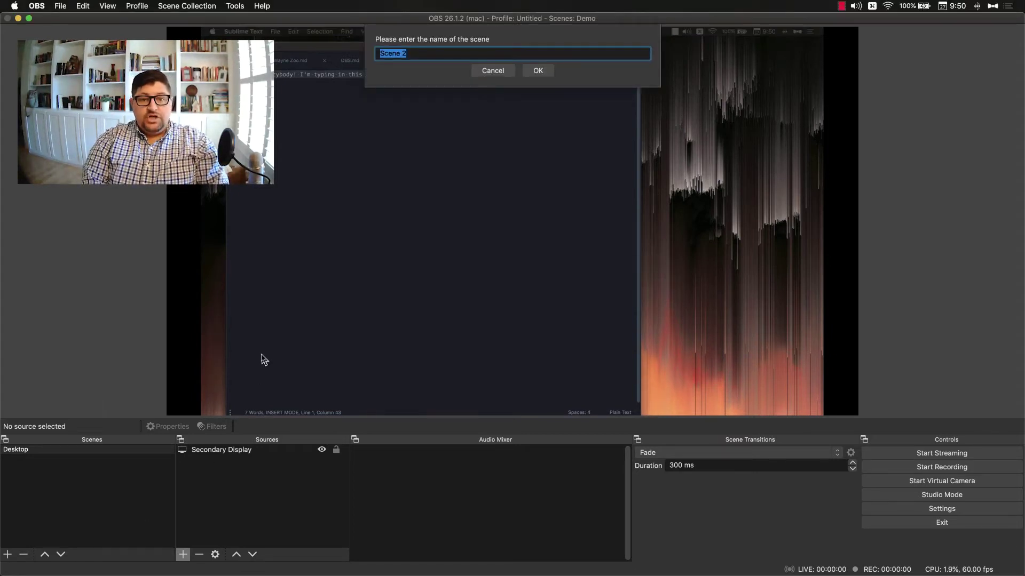
type("Webcam")
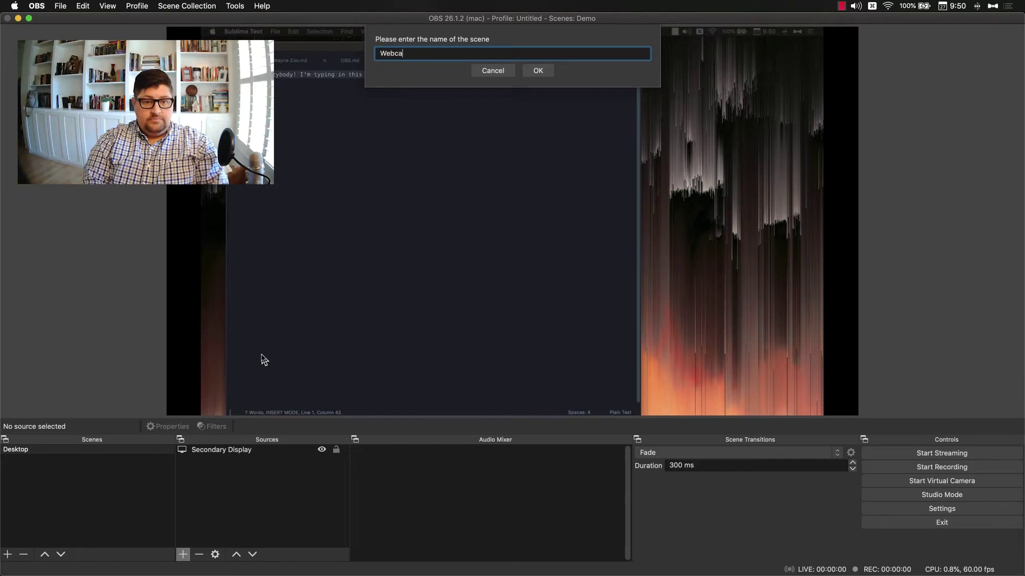
left_click(532, 73)
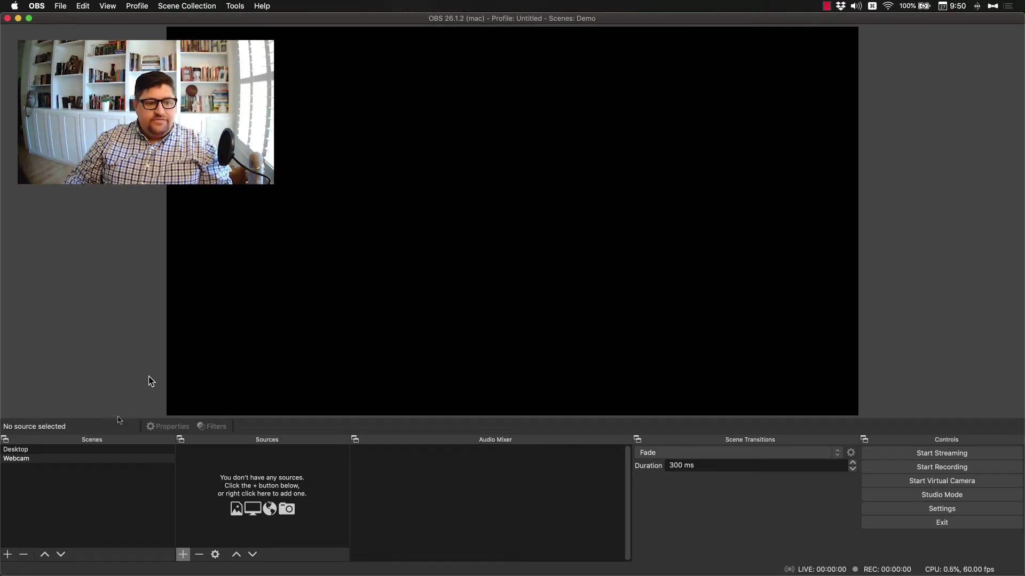
left_click(84, 451)
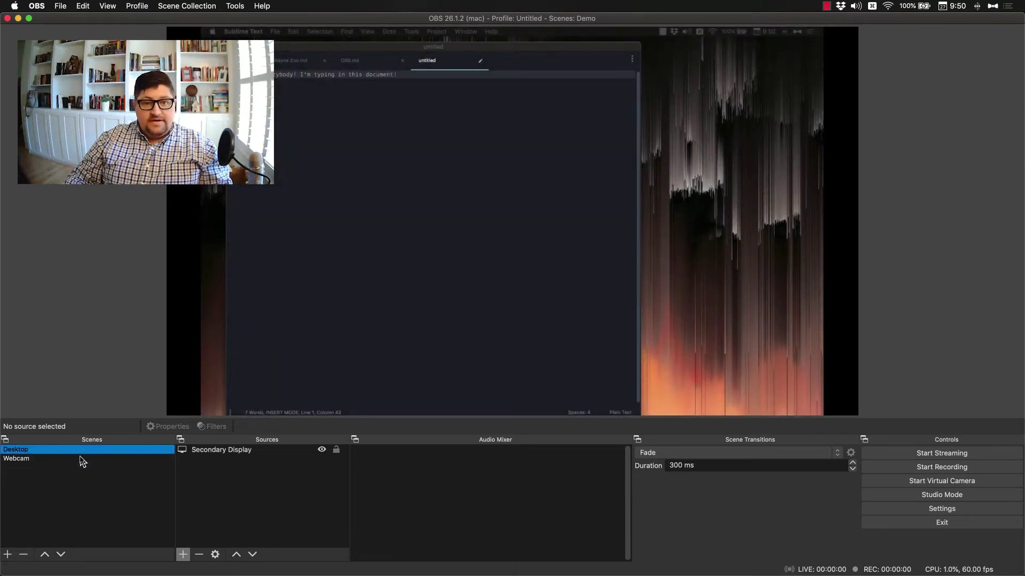
left_click(83, 460)
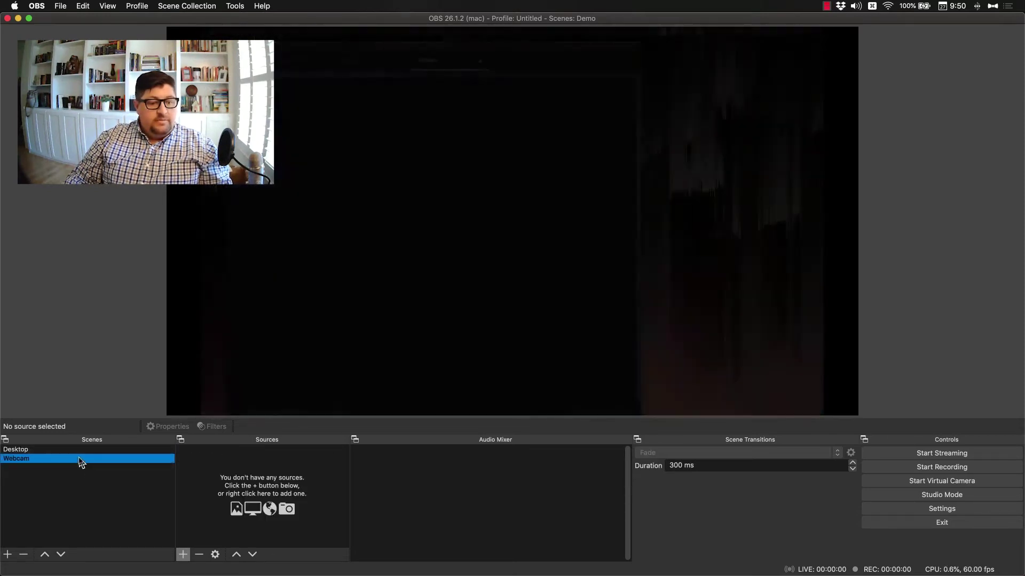
Add a new Video Capture Device source named "USB Webcam" to the Webcam scene
left_click(185, 556)
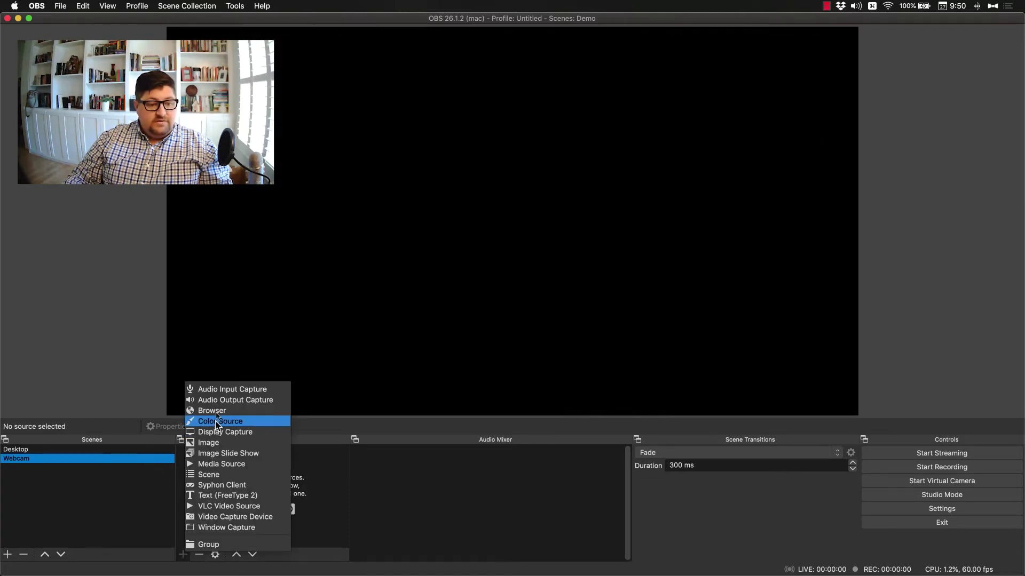
left_click(186, 556)
left_click(186, 556)
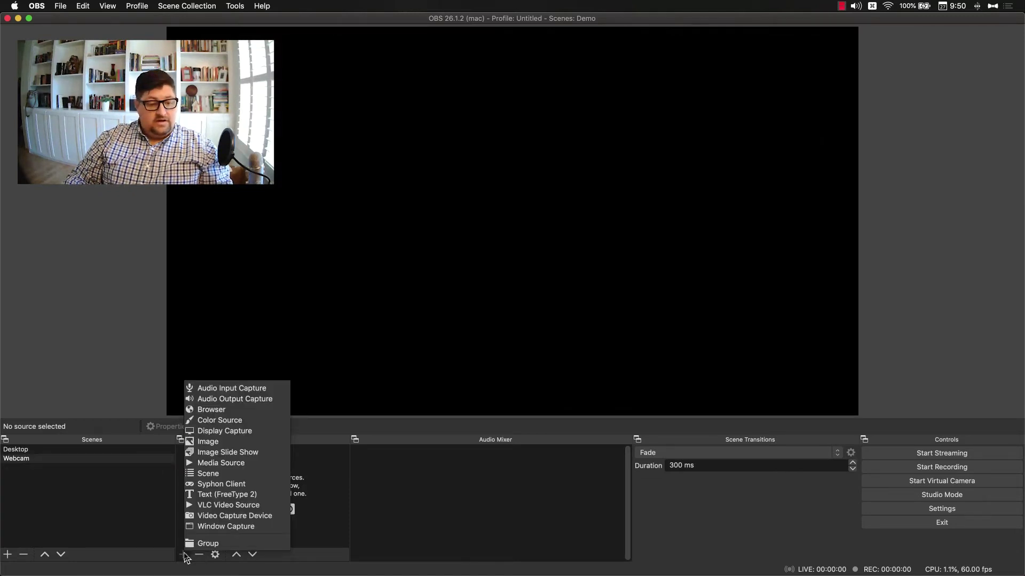
left_click(223, 517)
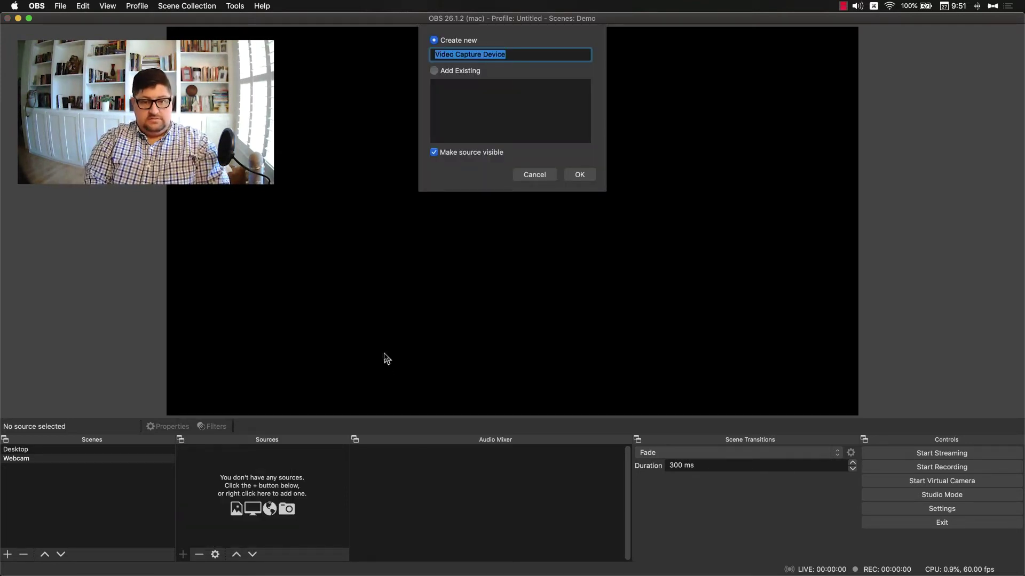
type("USB Webcam")
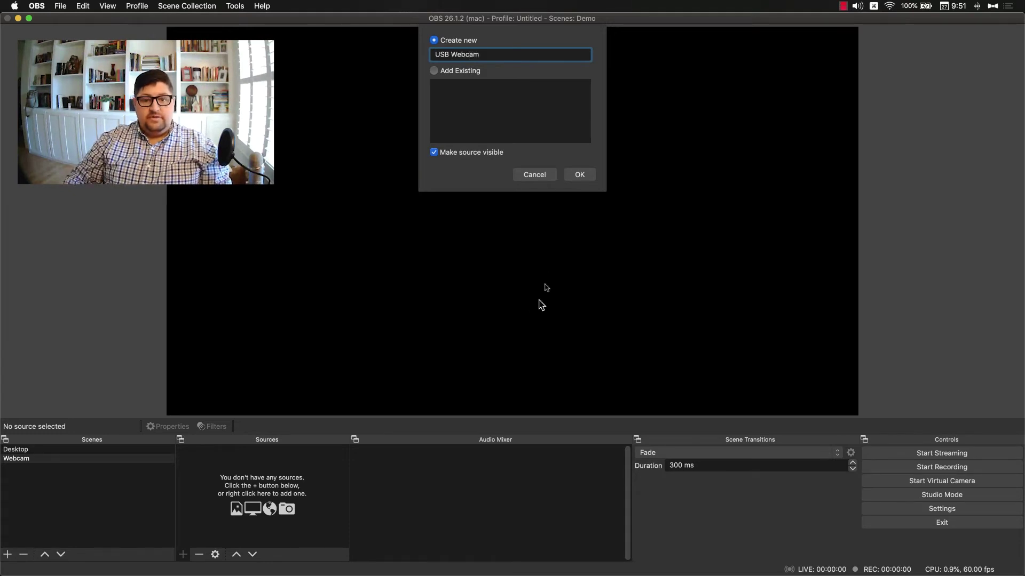
left_click(578, 174)
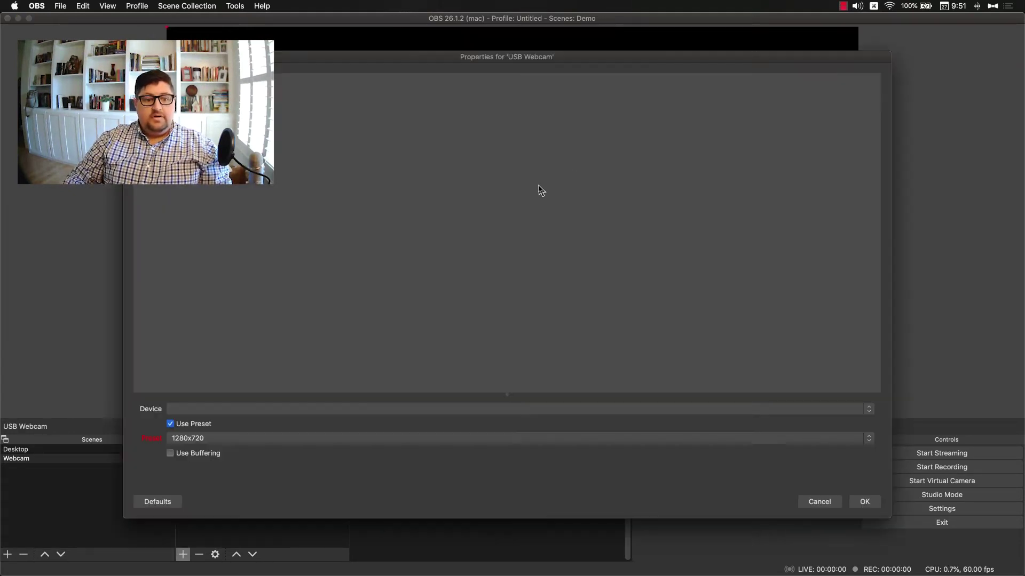
Set the USB Webcam source's device to USB 2.0 Camera and its preset to High, and accept the properties
left_click(383, 409)
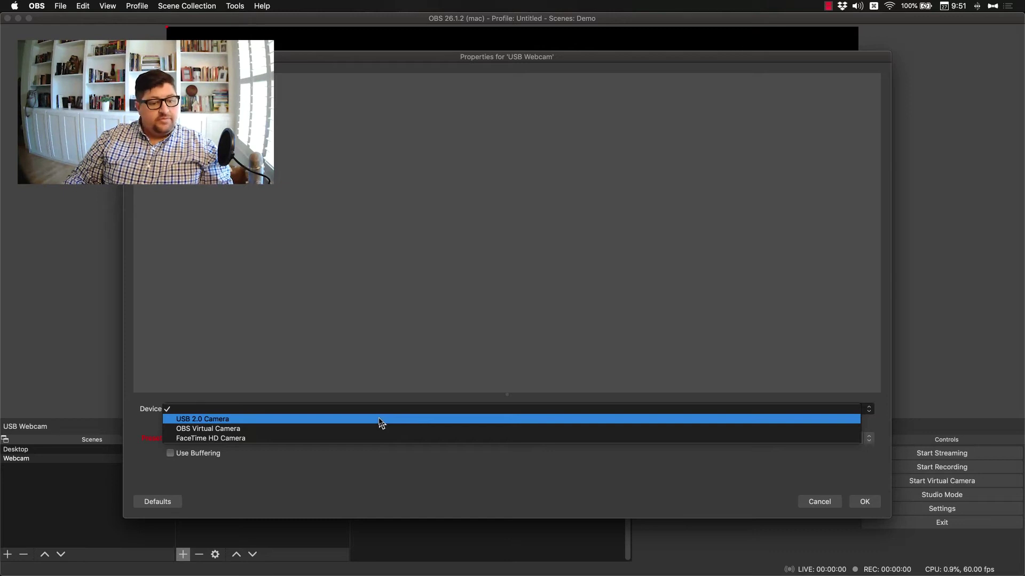
left_click(382, 419)
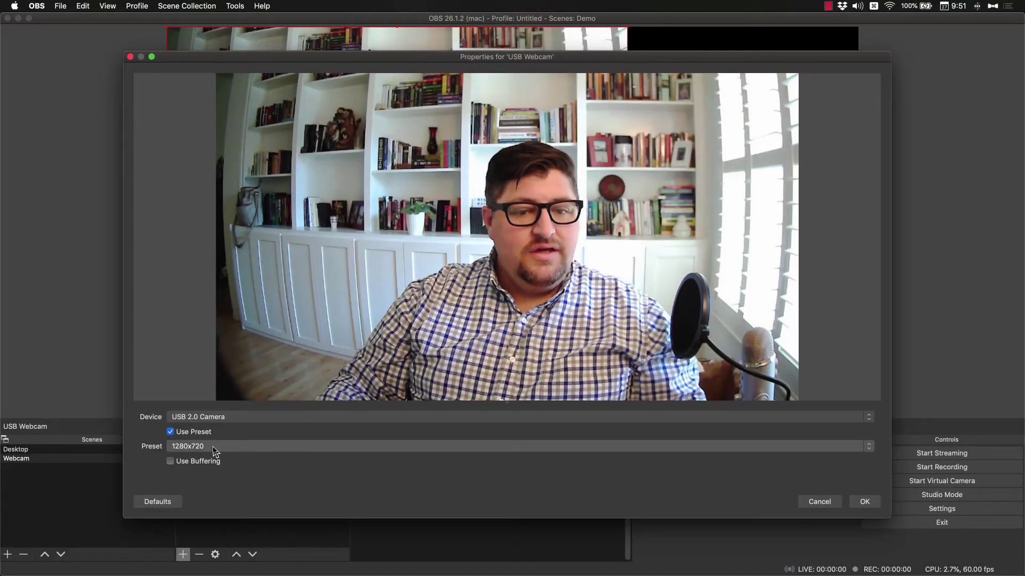
left_click(215, 452)
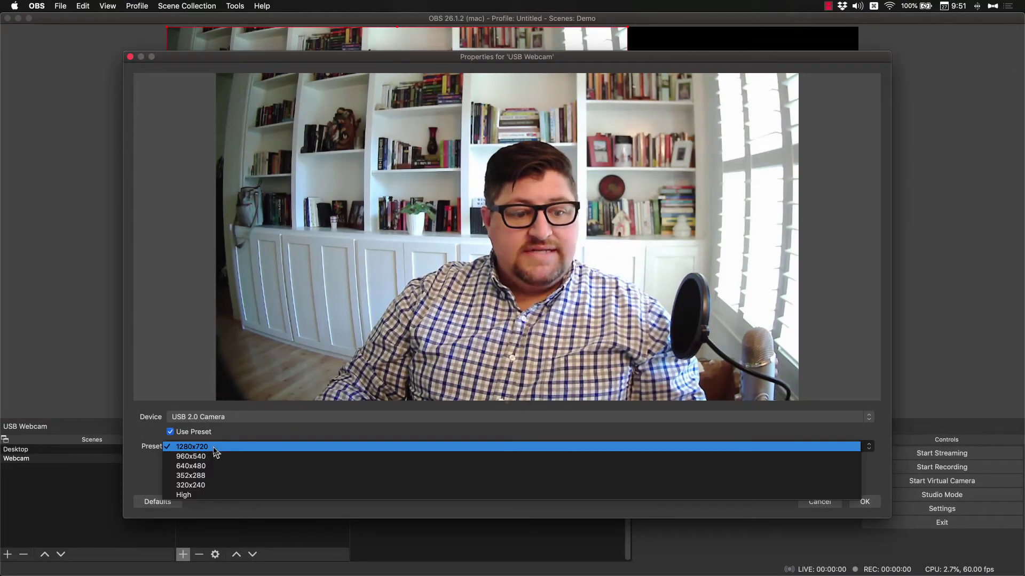
left_click(213, 492)
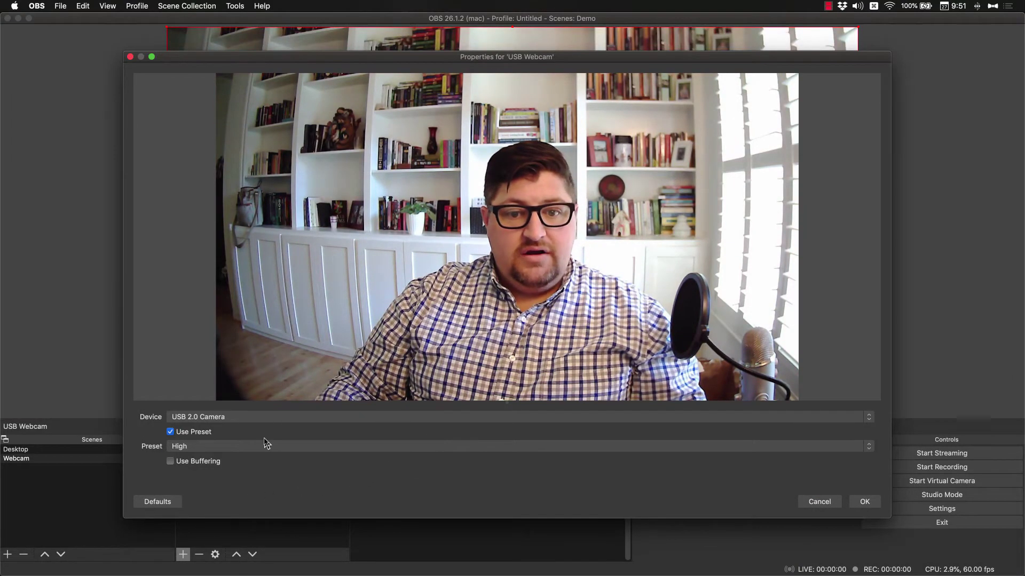
key("Return")
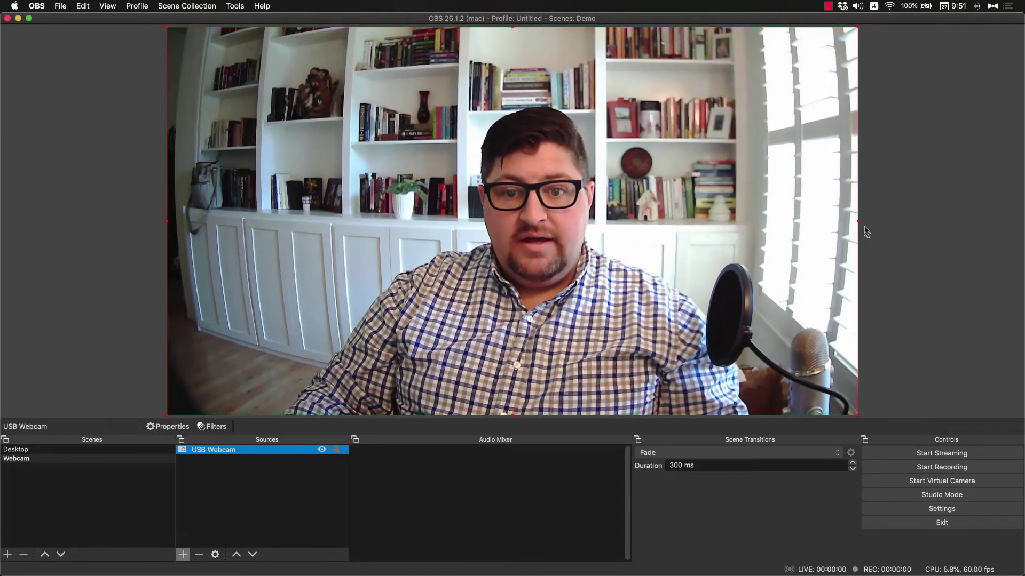
Switch back and forth between the Desktop and Webcam scenes to compare them, ending on Webcam
left_click(61, 452)
left_click(52, 462)
left_click(54, 451)
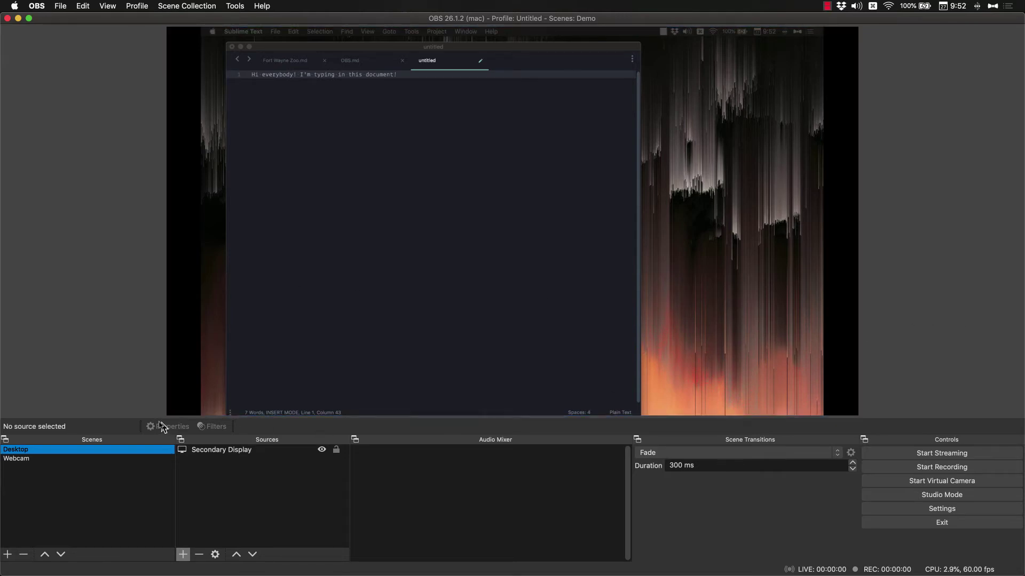
left_click(27, 460)
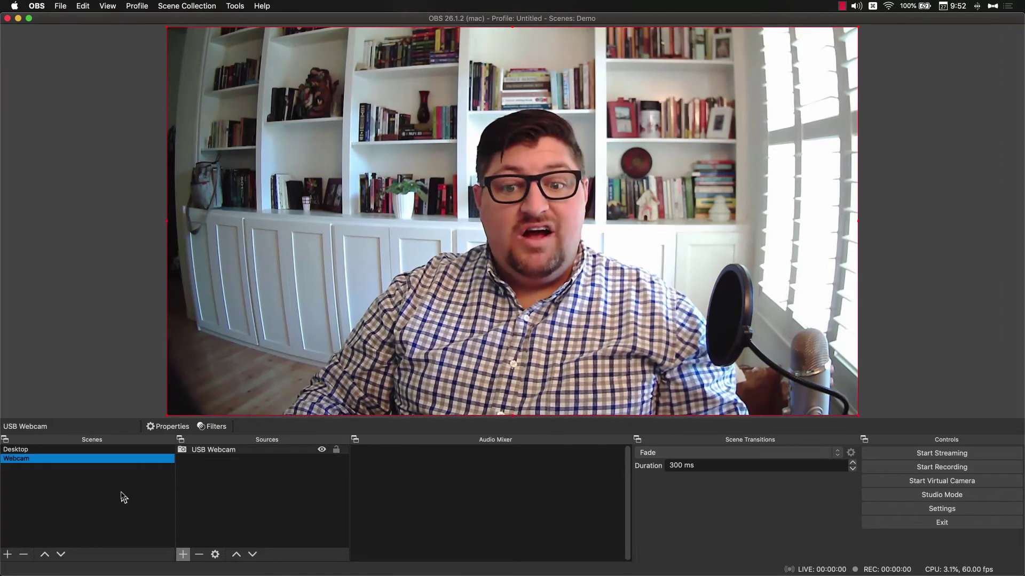
Create a new scene named "Screen with Cam"
left_click(8, 555)
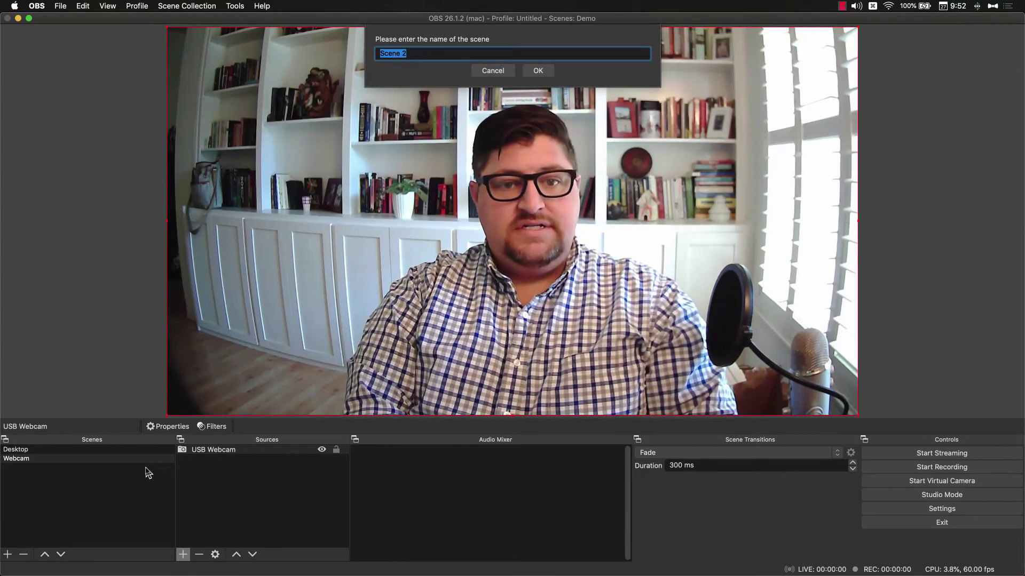
type("S")
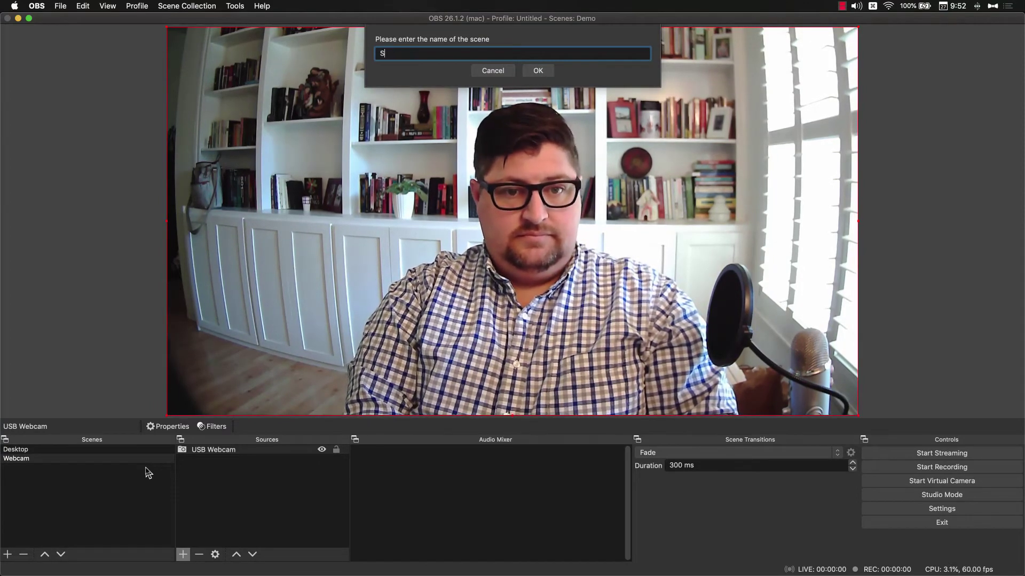
type("creen with Cam")
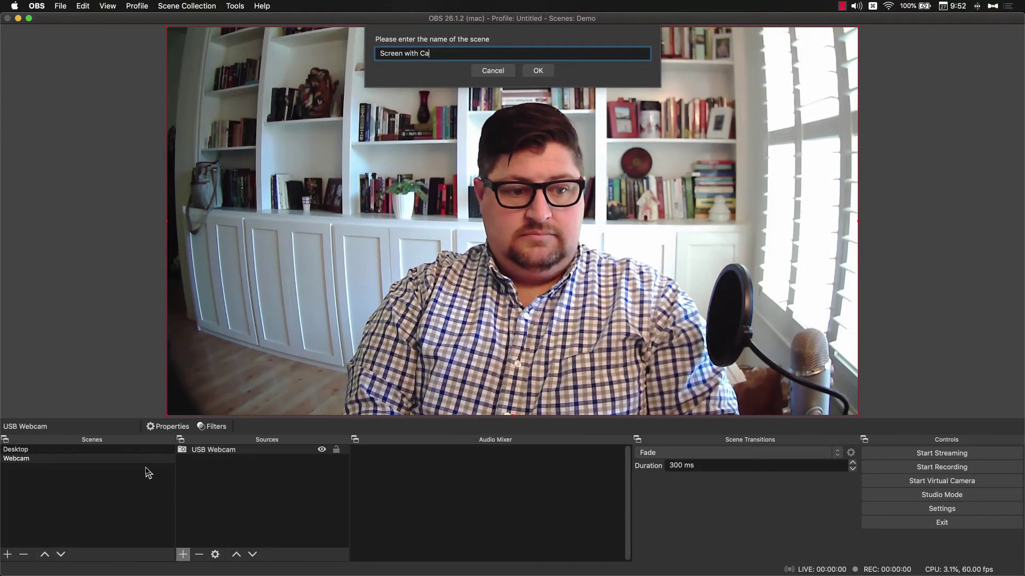
key("Return")
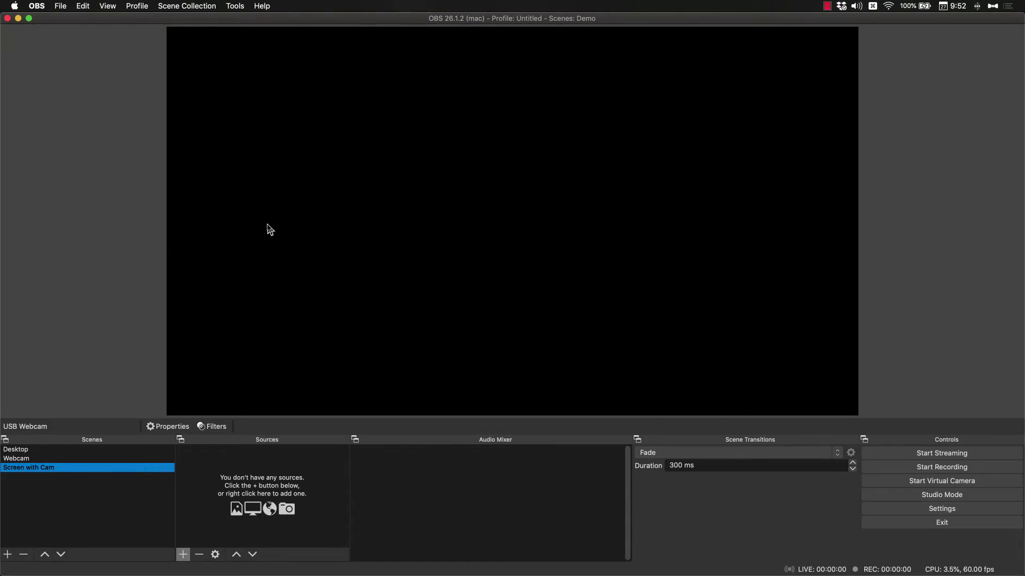
Add the existing Secondary Display source to the Screen with Cam scene as a Display Capture
left_click(183, 555)
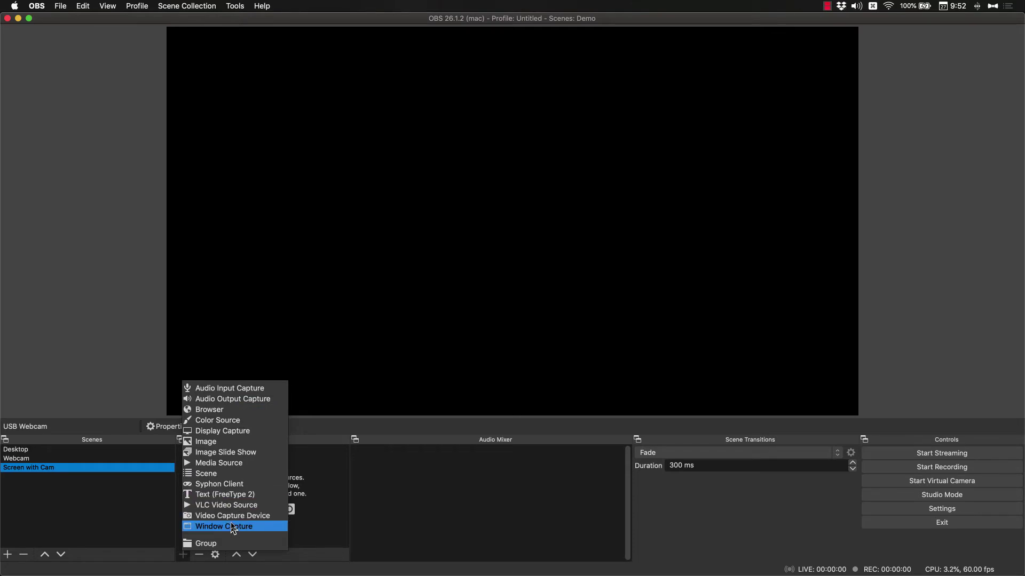
left_click(222, 431)
left_click(453, 71)
left_click(455, 84)
left_click(580, 176)
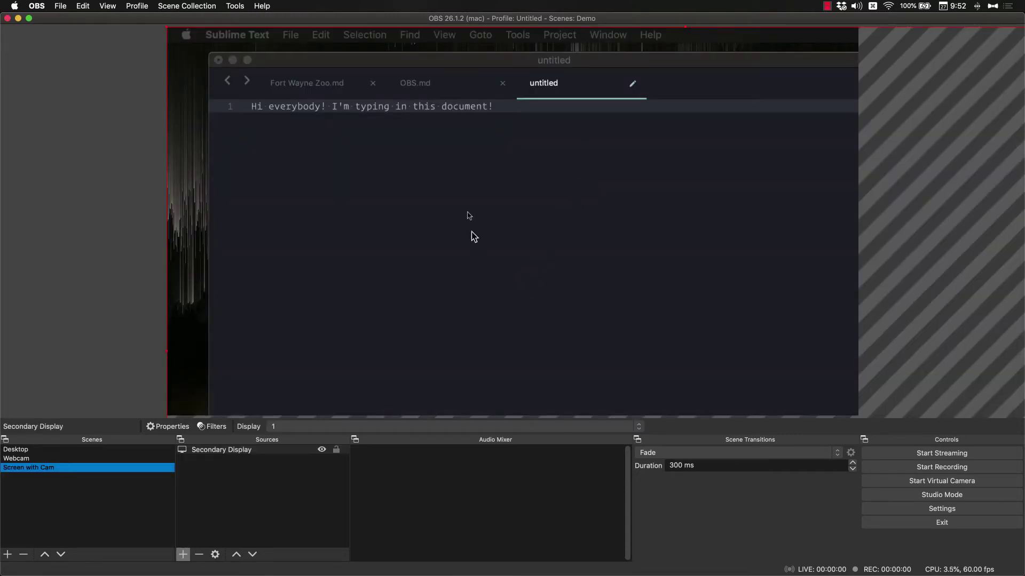
Fit the Secondary Display source to the screen in the Screen with Cam scene and deselect it
right_click(464, 203)
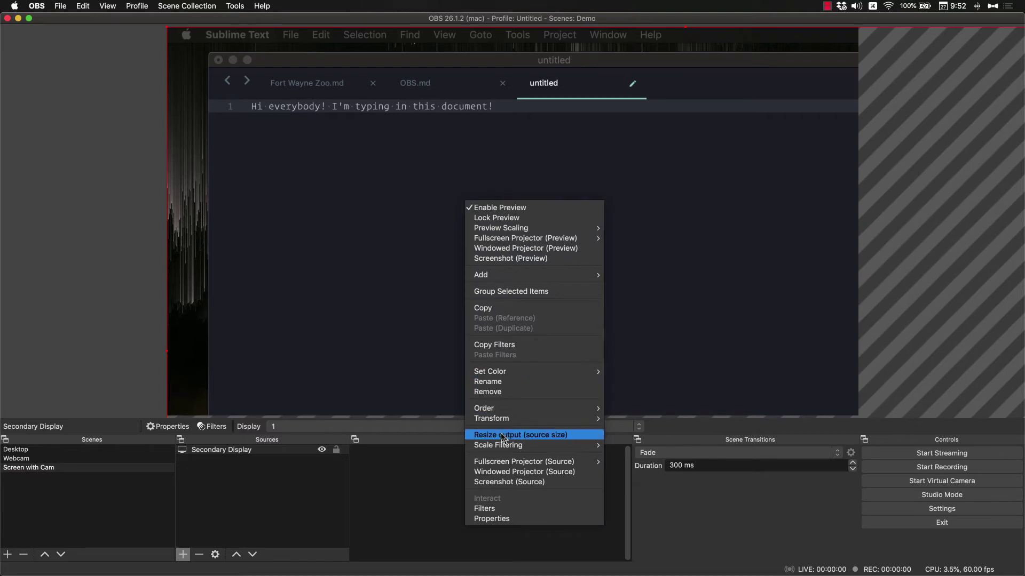
mouse_move(505, 411)
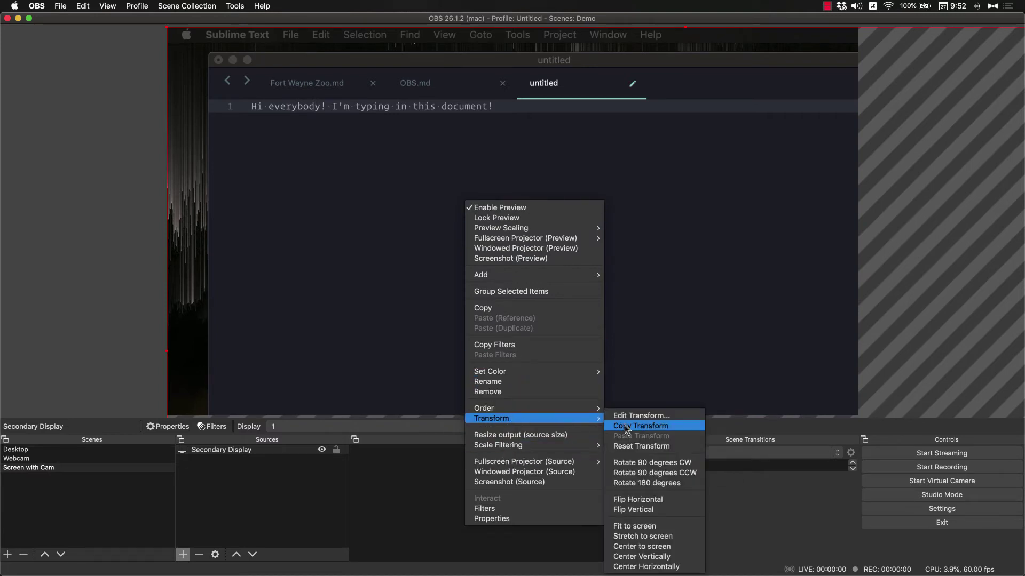
left_click(641, 528)
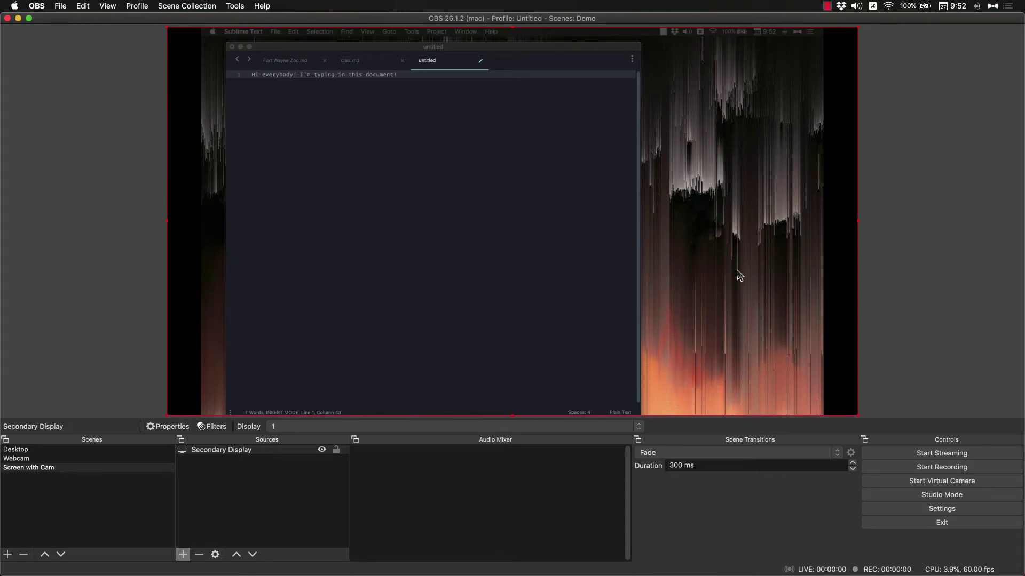
left_click(196, 477)
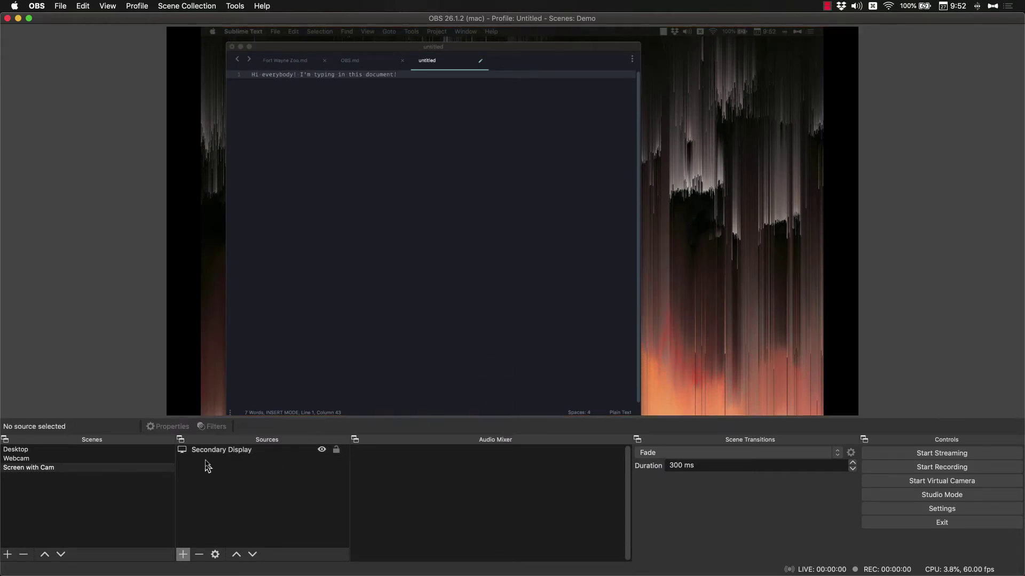
Add the existing USB Webcam source to the Screen with Cam scene as a Video Capture Device
left_click(183, 554)
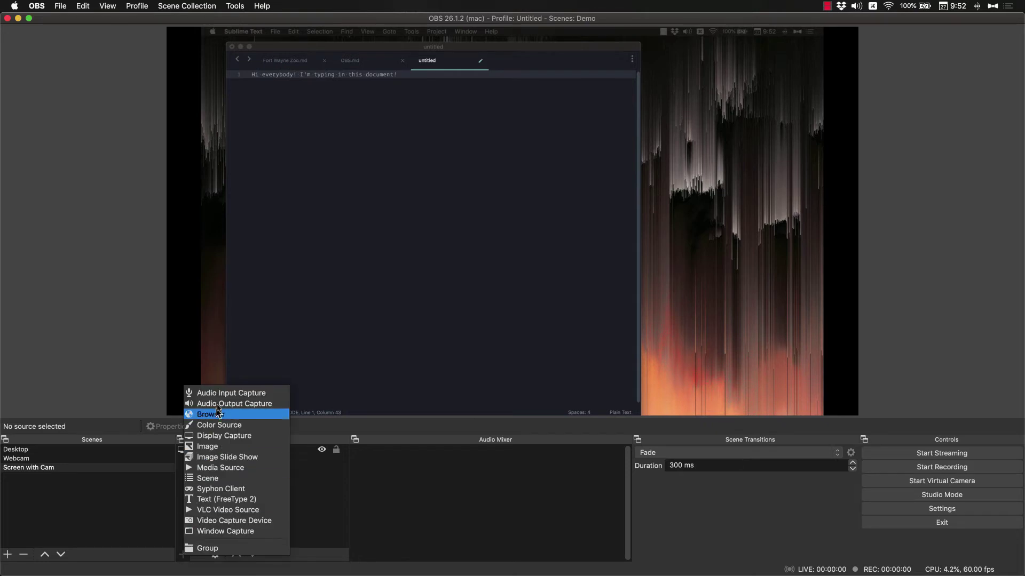
left_click(207, 520)
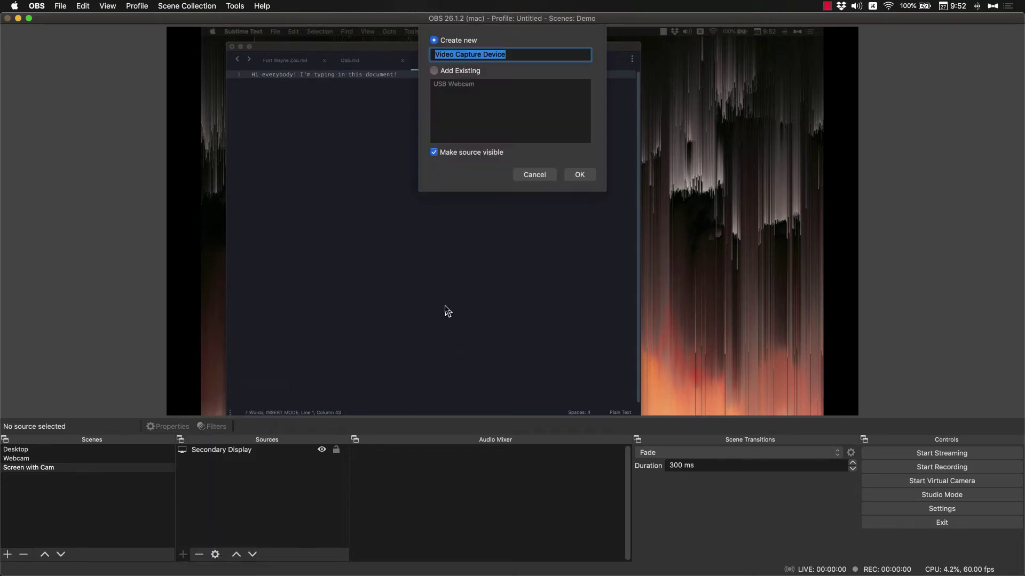
left_click(472, 74)
left_click(463, 84)
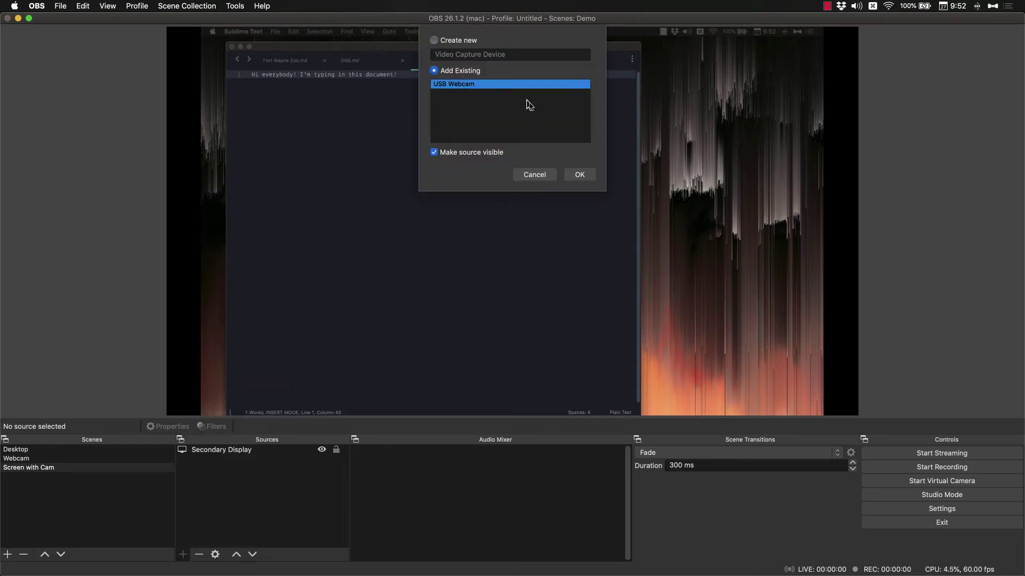
left_click(581, 175)
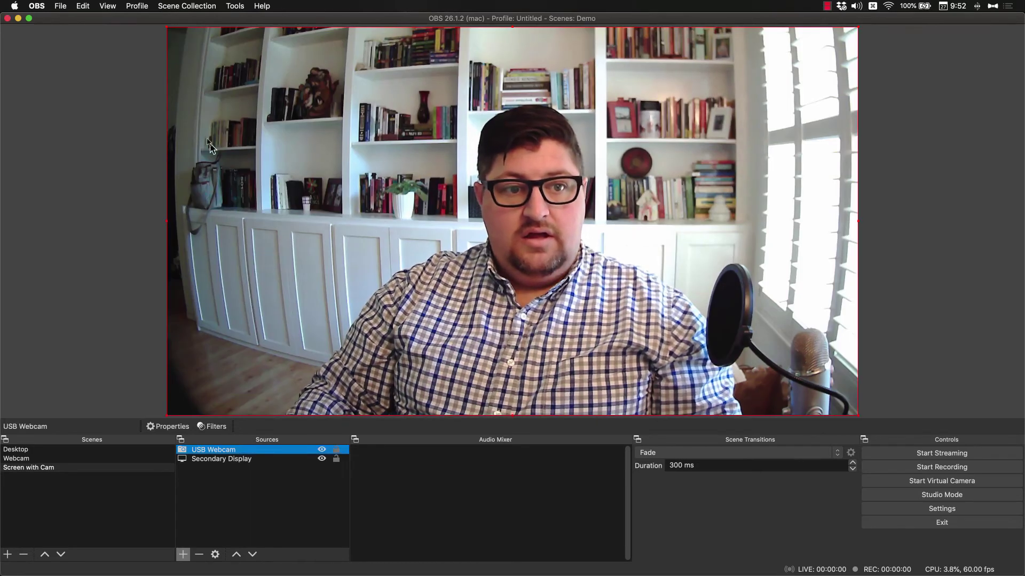
Shrink the USB Webcam source to about a quarter of the canvas width and place it near the canvas's lower-right corner
left_click_drag(167, 27, 696, 316)
left_click_drag(726, 354, 711, 347)
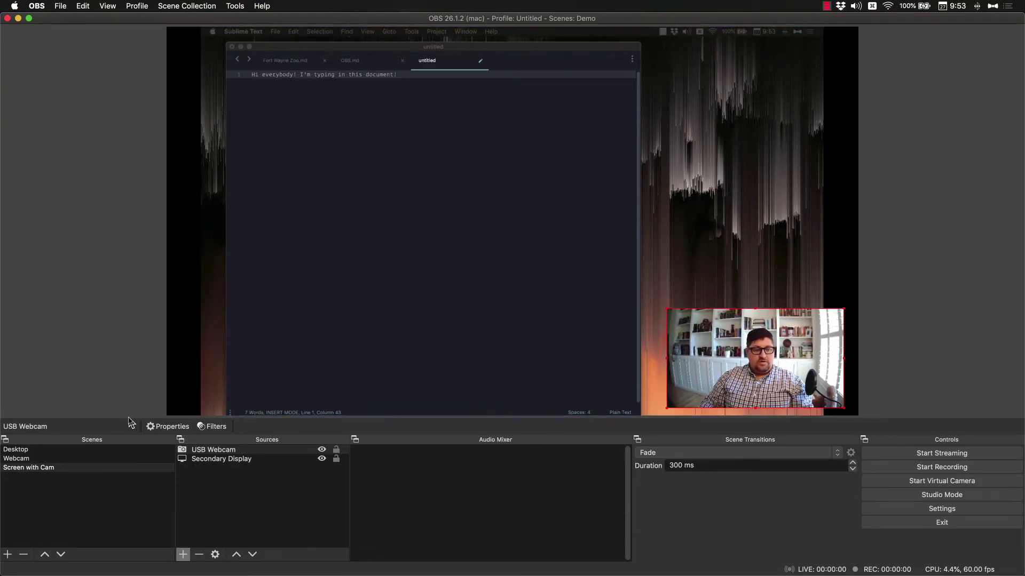
left_click(465, 247)
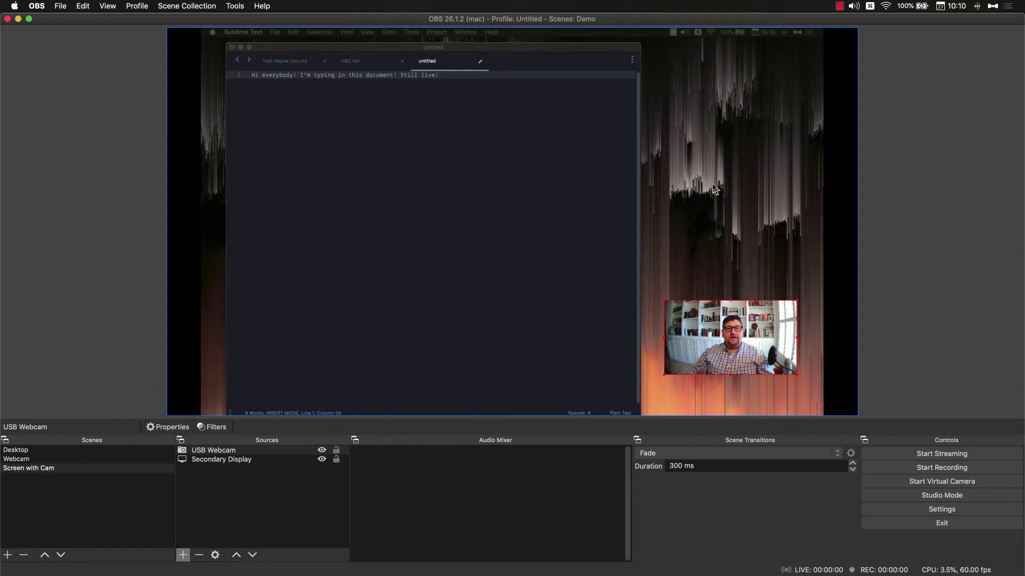
Shrink the Secondary Display source to about three quarters of the canvas width, anchored at the canvas's upper-left corner, and deselect it
left_click(727, 152)
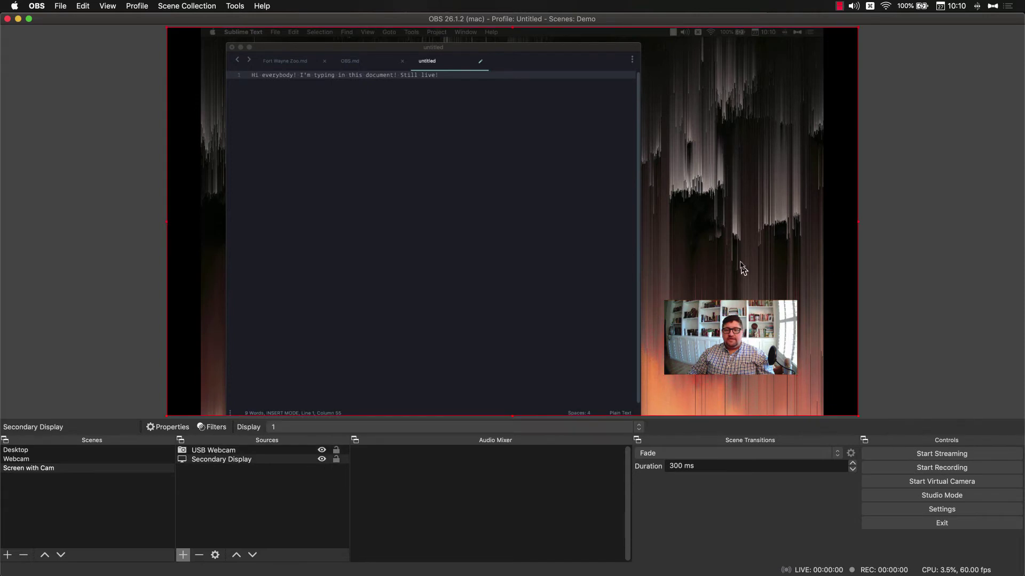
left_click(865, 228)
left_click(849, 224)
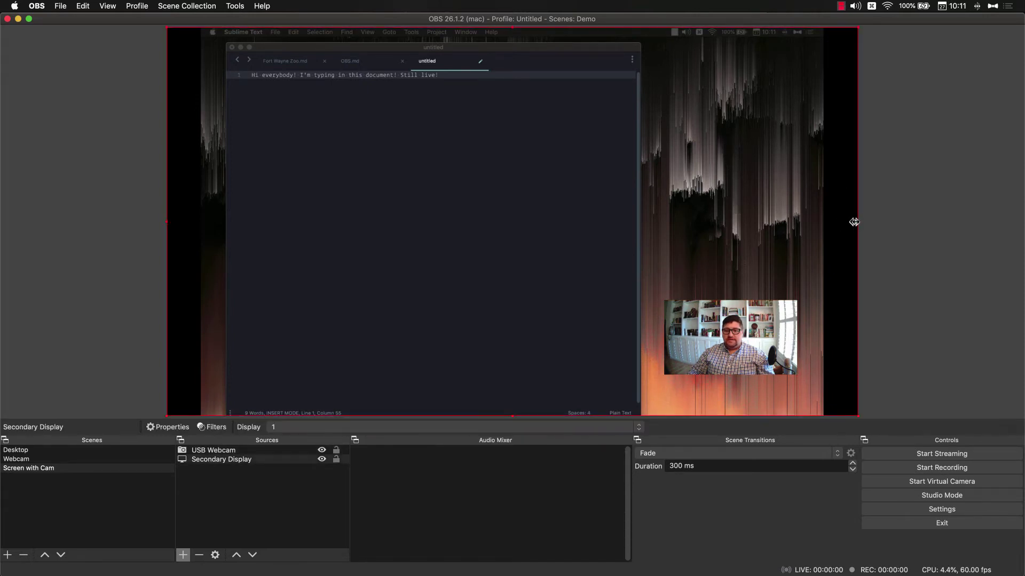
left_click_drag(857, 223, 788, 222)
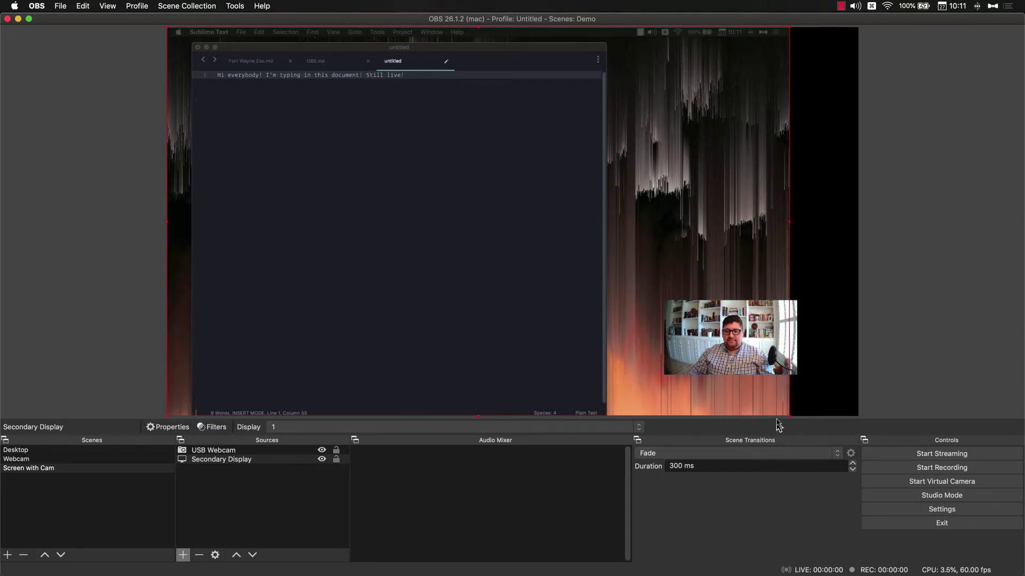
left_click_drag(787, 416, 687, 346)
left_click_drag(687, 187, 681, 229)
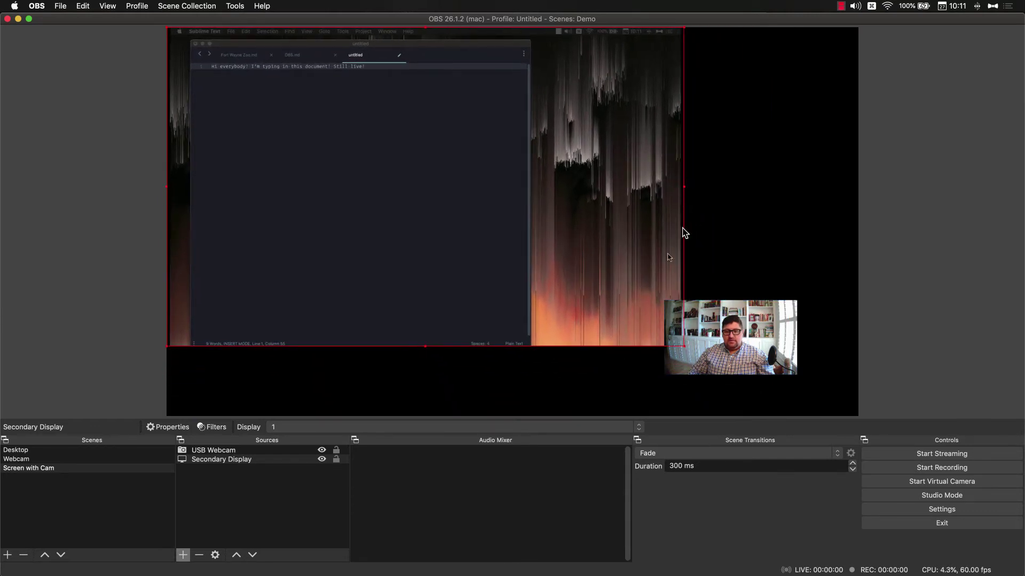
left_click(551, 382)
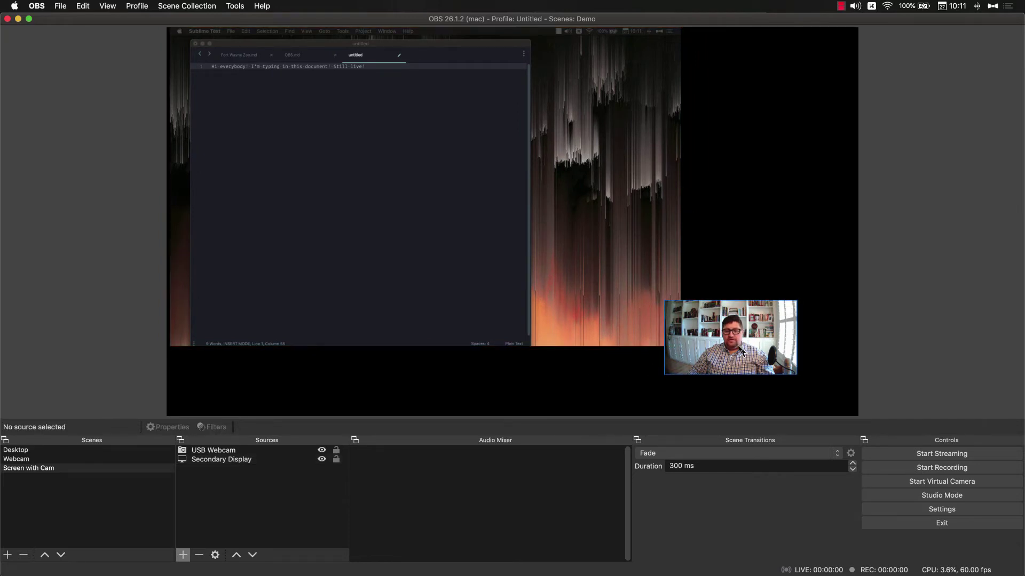
Move the USB Webcam source beside the display capture at the canvas's upper edge, enlarge it to fill the remaining width, and deselect it
left_click_drag(728, 340, 745, 64)
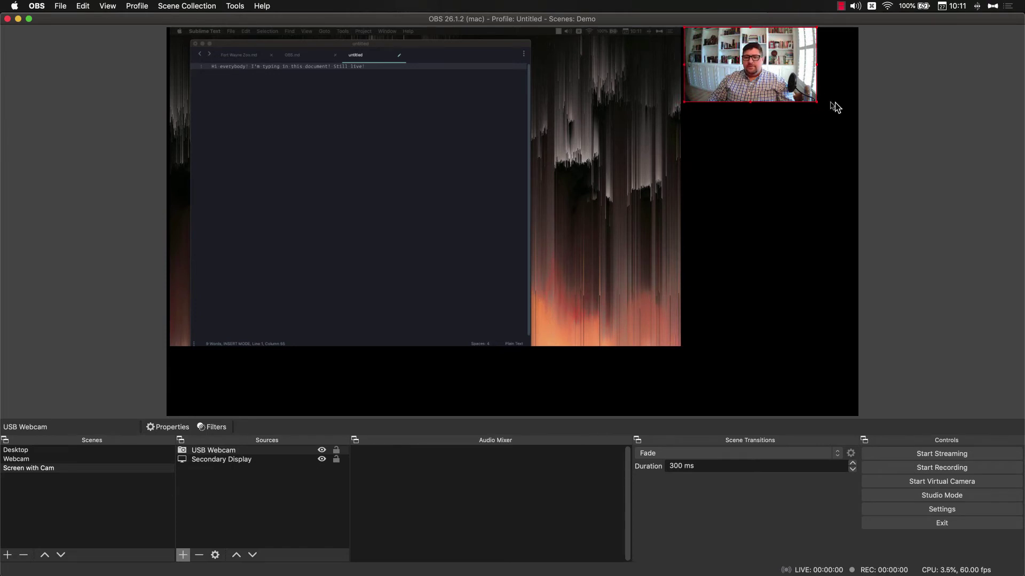
left_click_drag(817, 102, 836, 125)
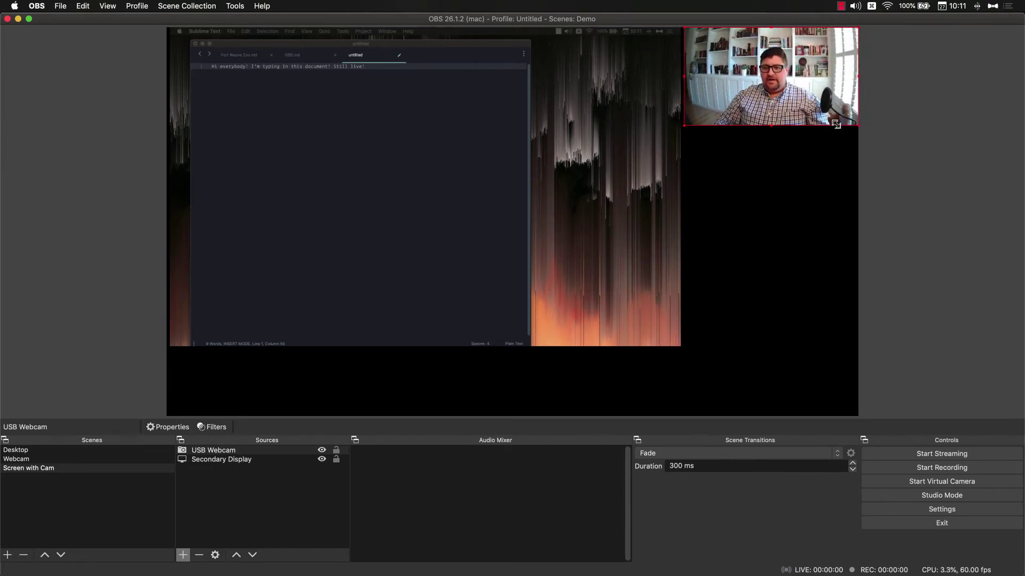
left_click(796, 214)
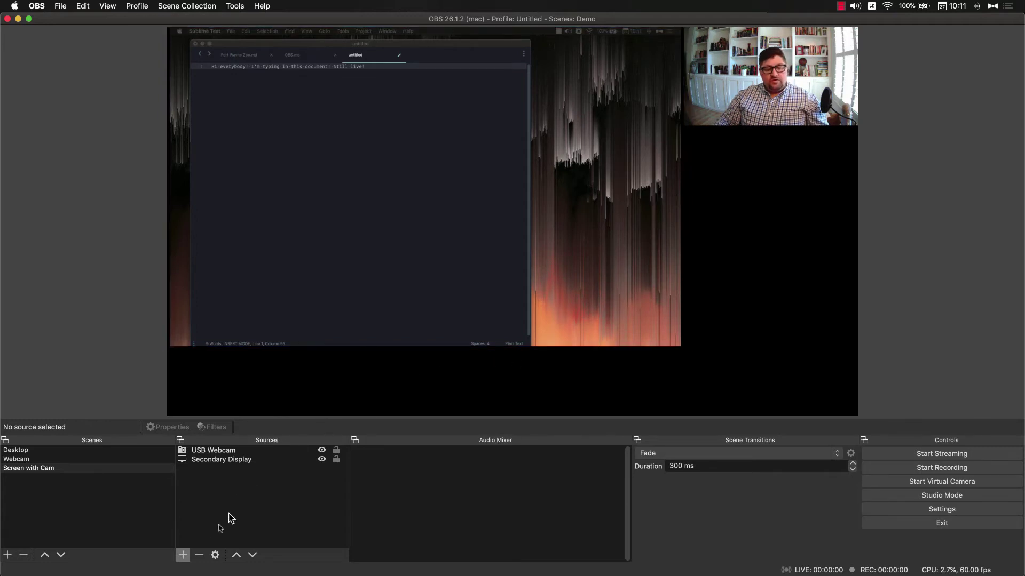
Add a new Window Capture source named Checklist to the Screen with Cam scene, capturing the window [Notes] Introduce OBS
left_click(183, 555)
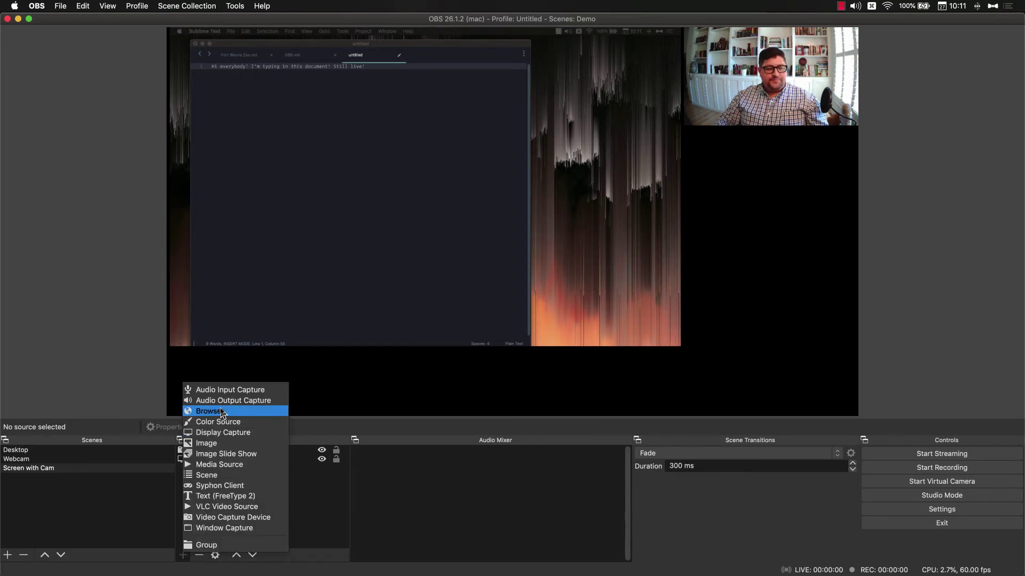
left_click(233, 530)
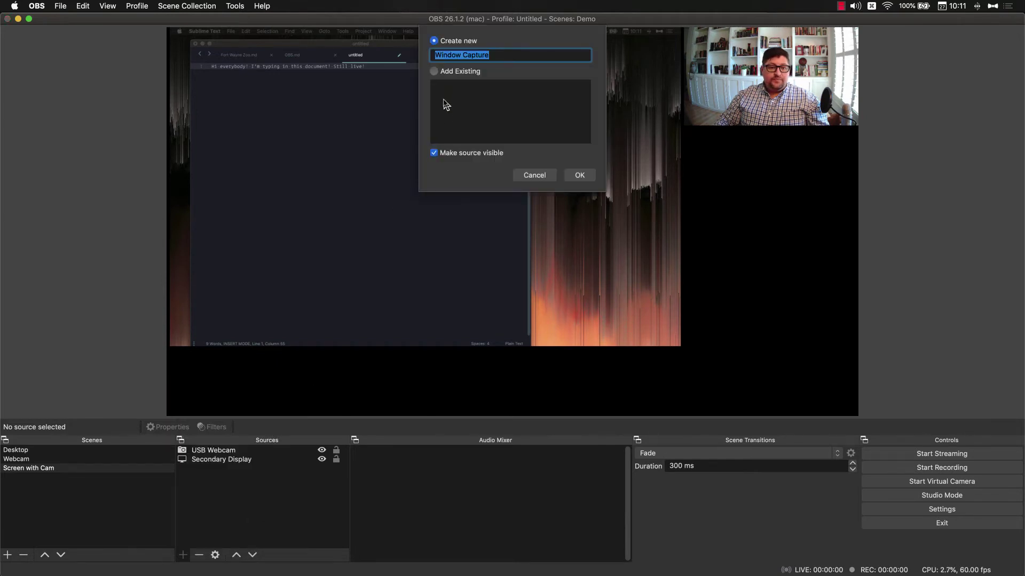
type("C")
type("st")
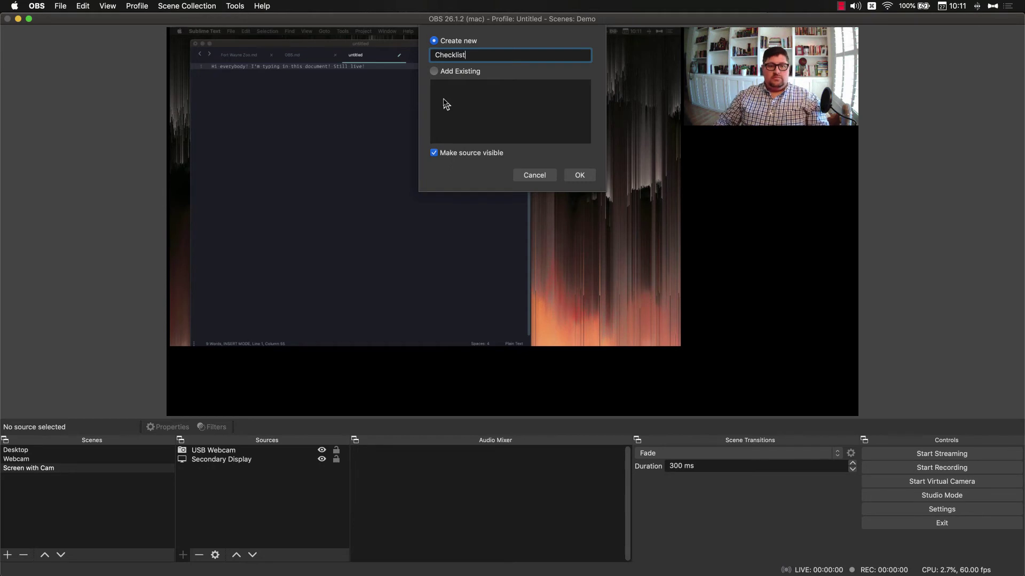
left_click(579, 175)
left_click(344, 416)
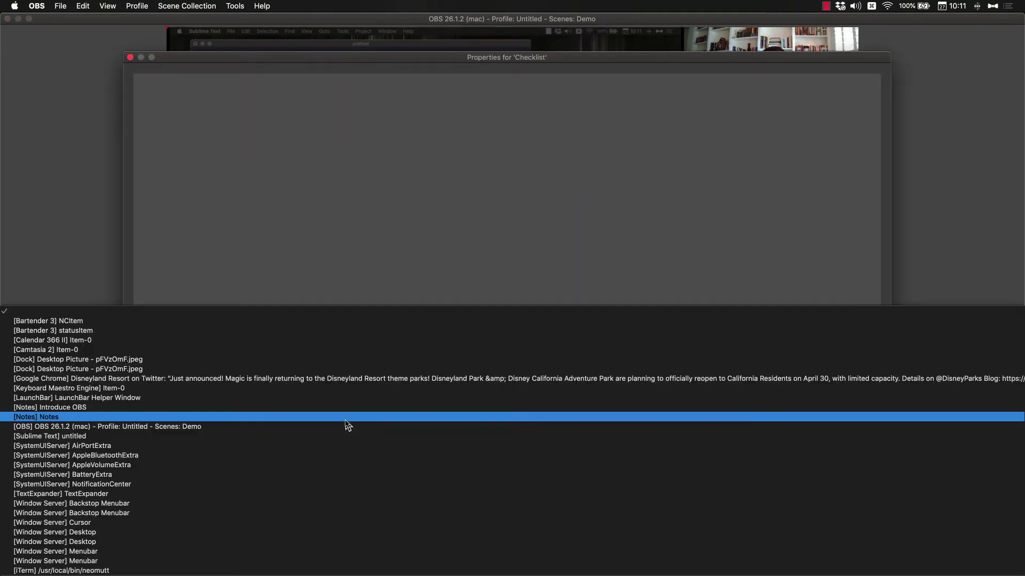
left_click(216, 408)
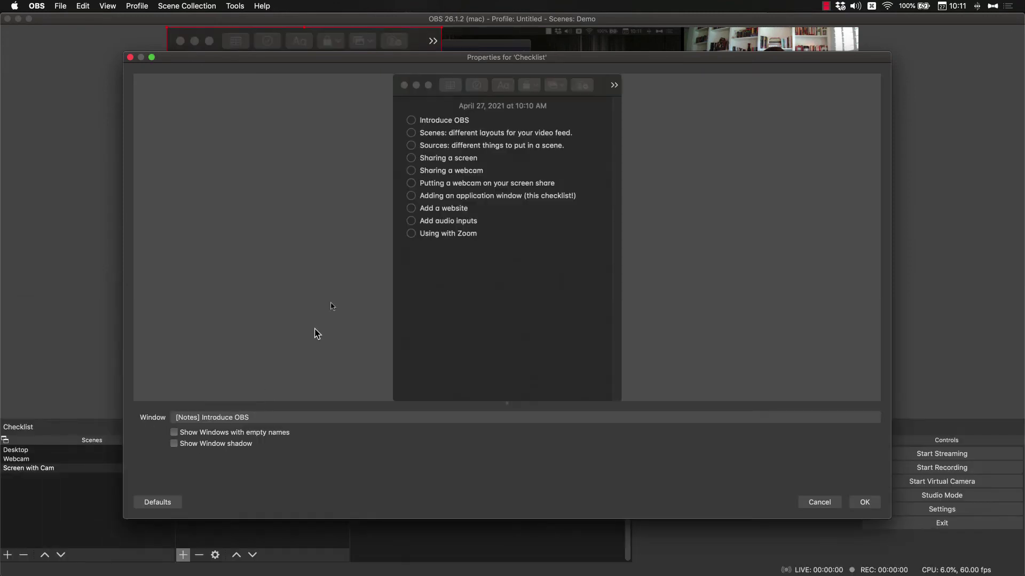
left_click(864, 502)
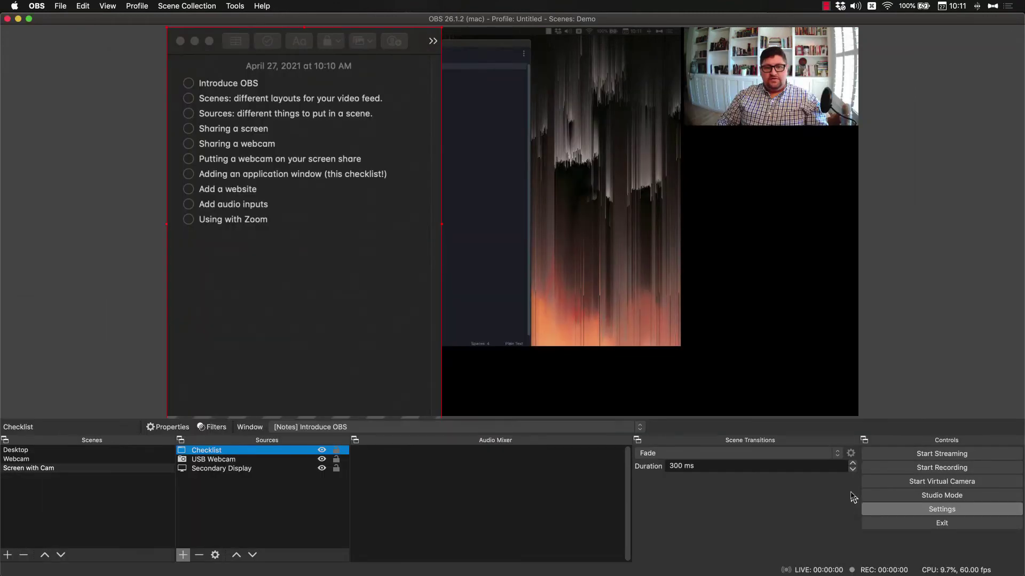
Place the Checklist source directly beneath the webcam and shrink it to the webcam's width
left_click_drag(303, 369, 715, 476)
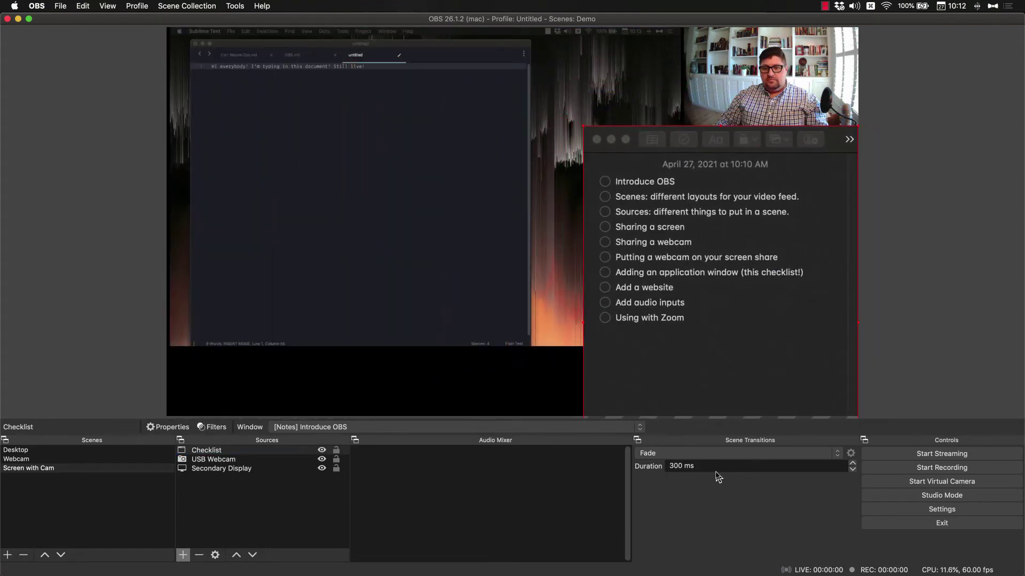
left_click_drag(581, 126, 684, 127)
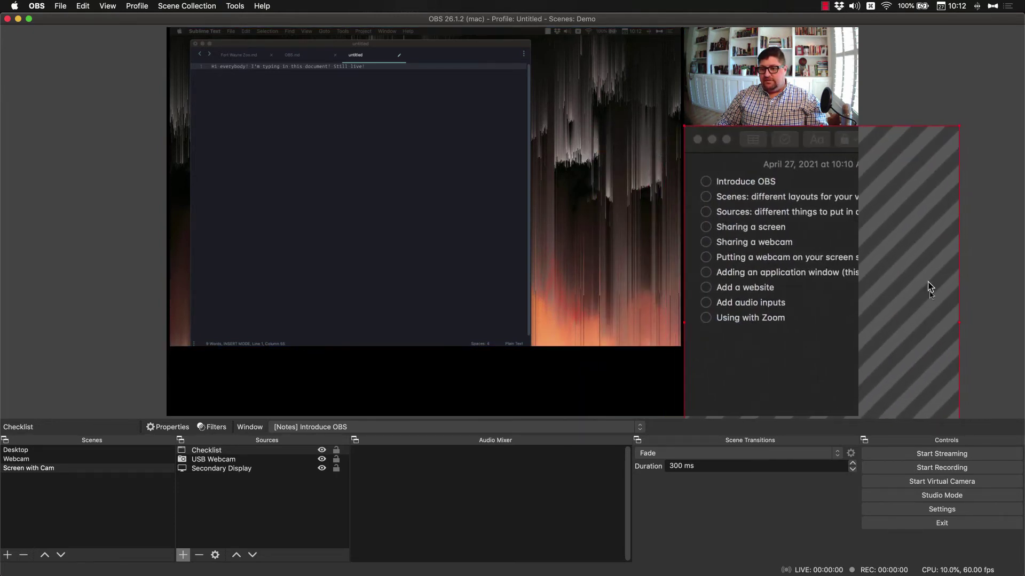
left_click_drag(959, 321, 855, 309)
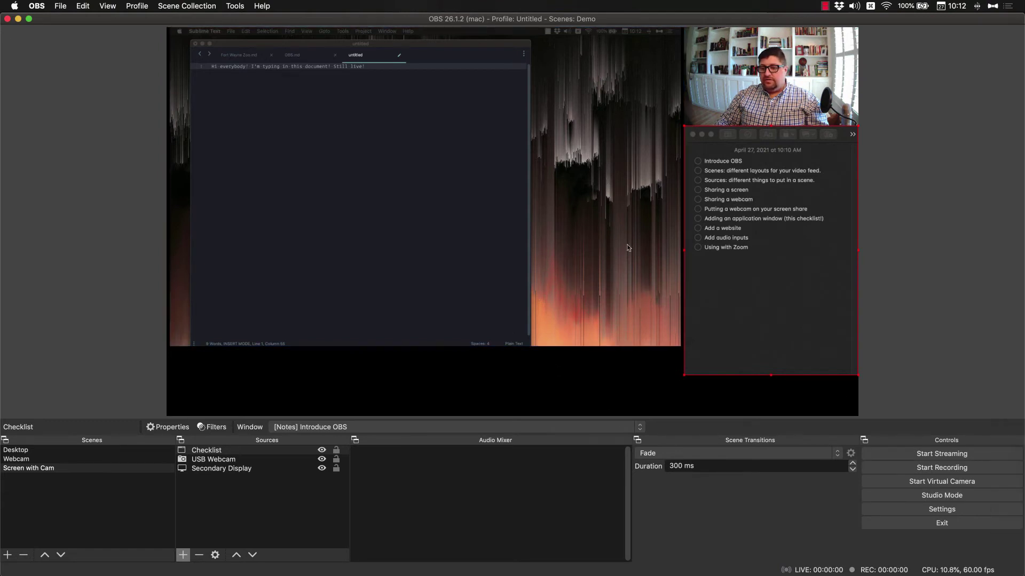
Switch to Notes, minimize the main notes window and move the floating checklist note clear of the scene's captured checklist
key("super+Tab")
key("super+Tab")
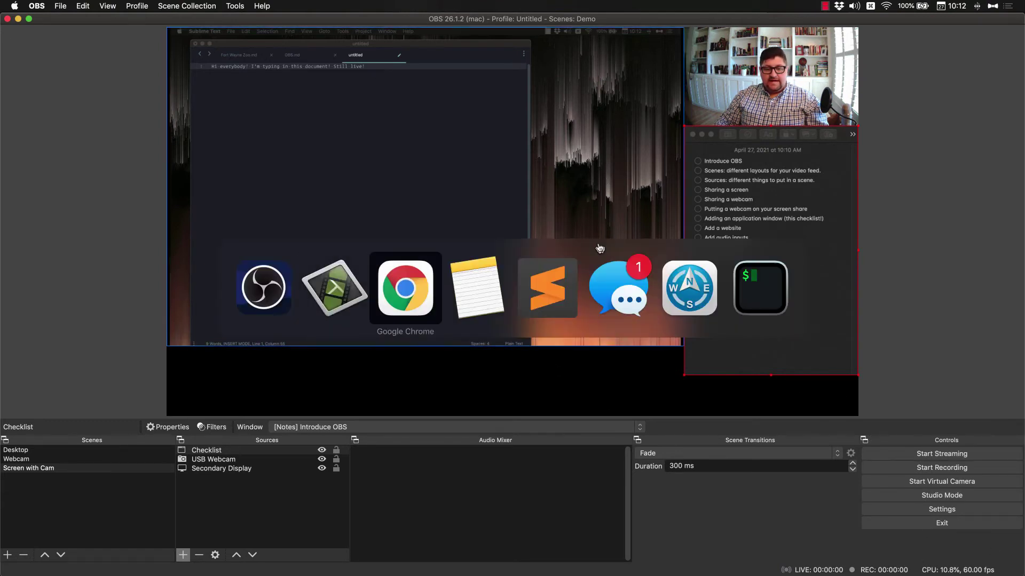
key("super+Tab")
key("super+Tab")
key("super+Tab")
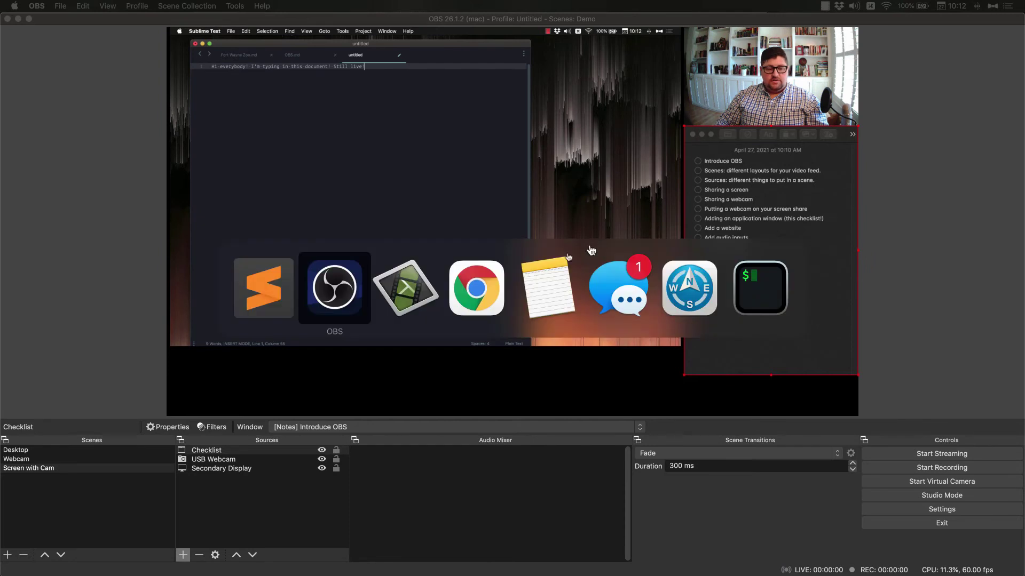
left_click(547, 288)
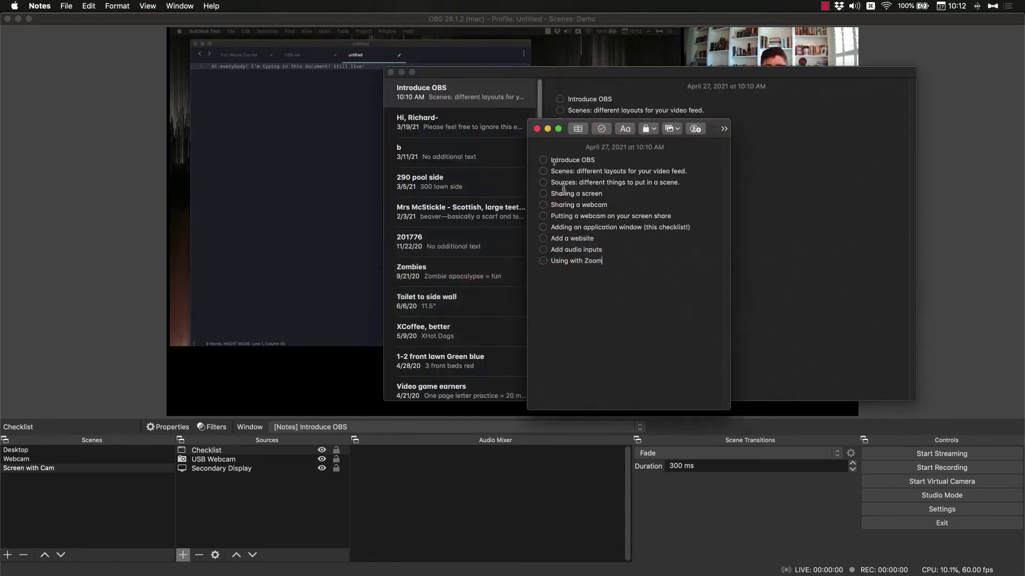
left_click(401, 73)
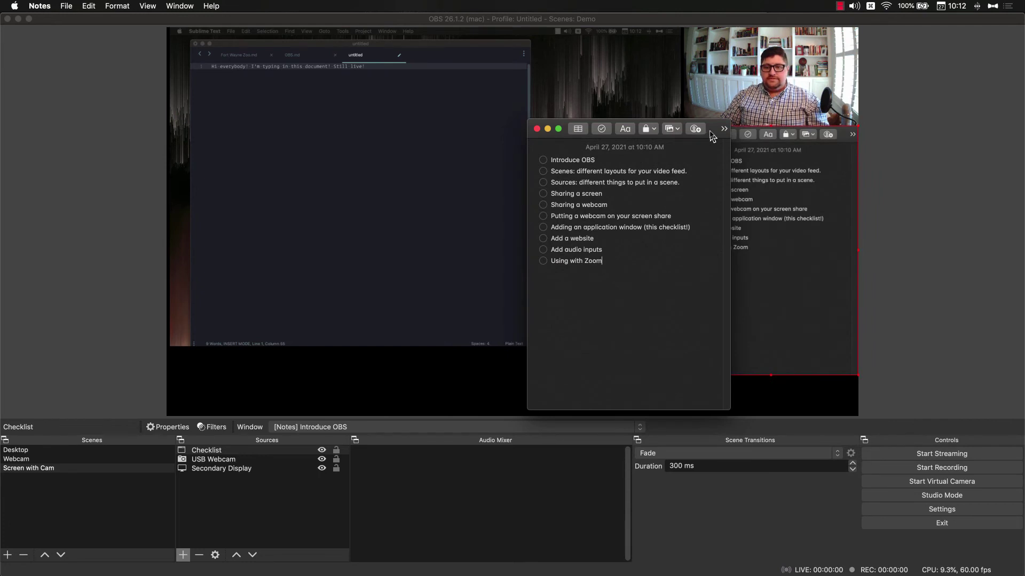
left_click_drag(715, 134, 284, 89)
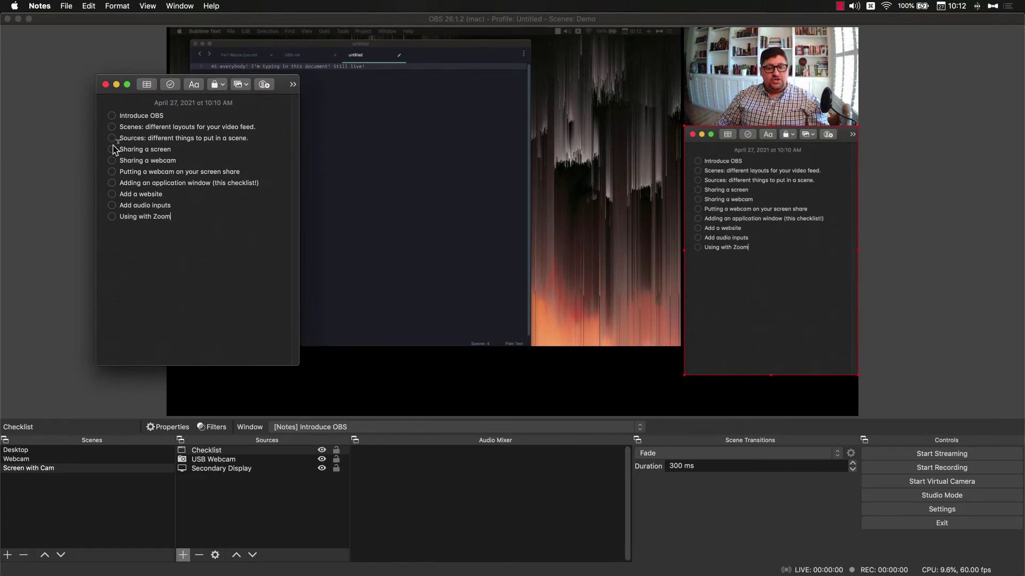
Tick off the first seven checklist items, from Introduce OBS through Adding an application window, and return to OBS with nothing selected
left_click(112, 115)
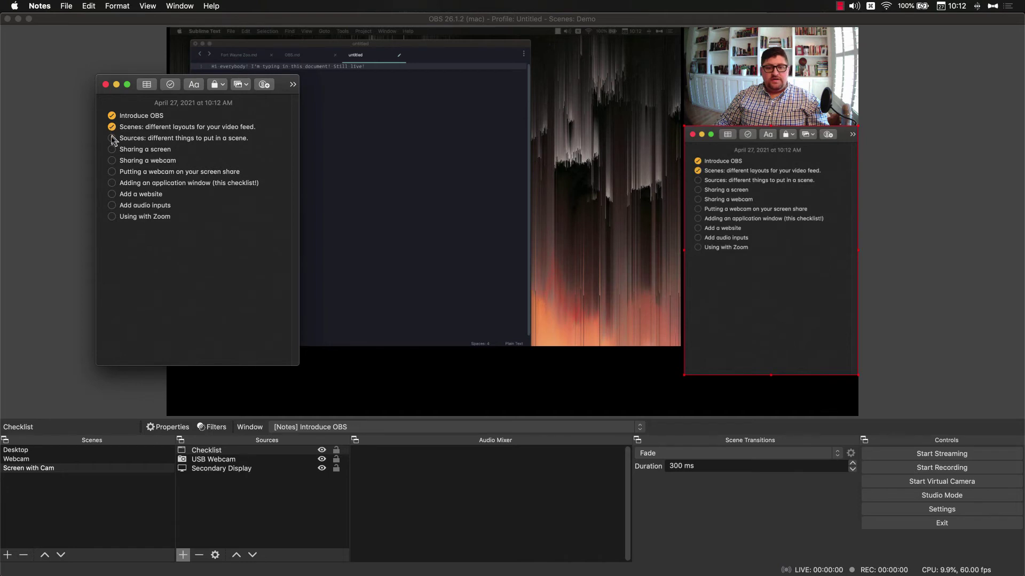
left_click(111, 161)
left_click(112, 171)
left_click(111, 183)
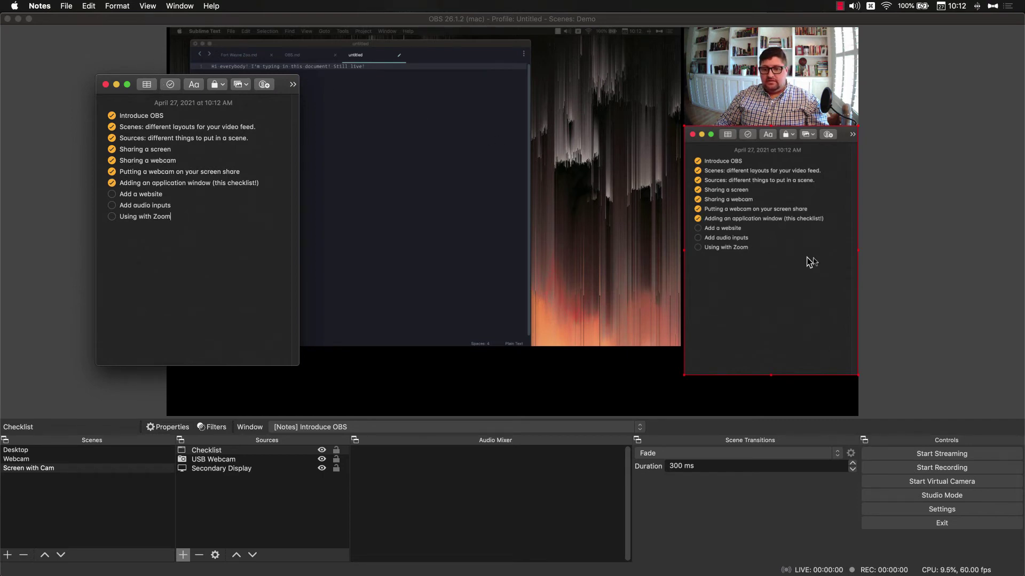
left_click(918, 208)
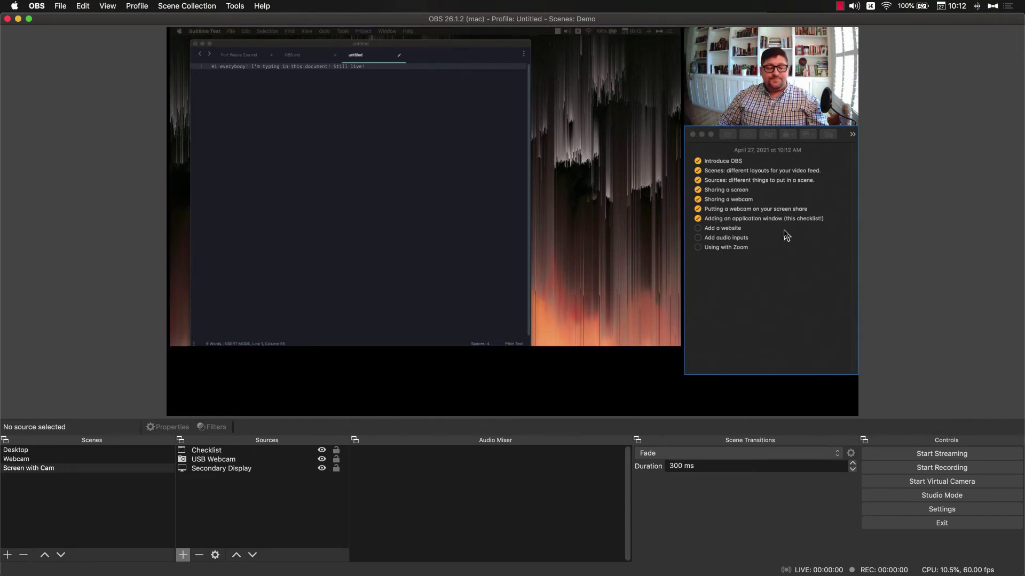
Shorten the floating checklist note in Notes to end a little below its last item, and return to OBS with nothing selected
left_click(765, 358)
key("super+Tab")
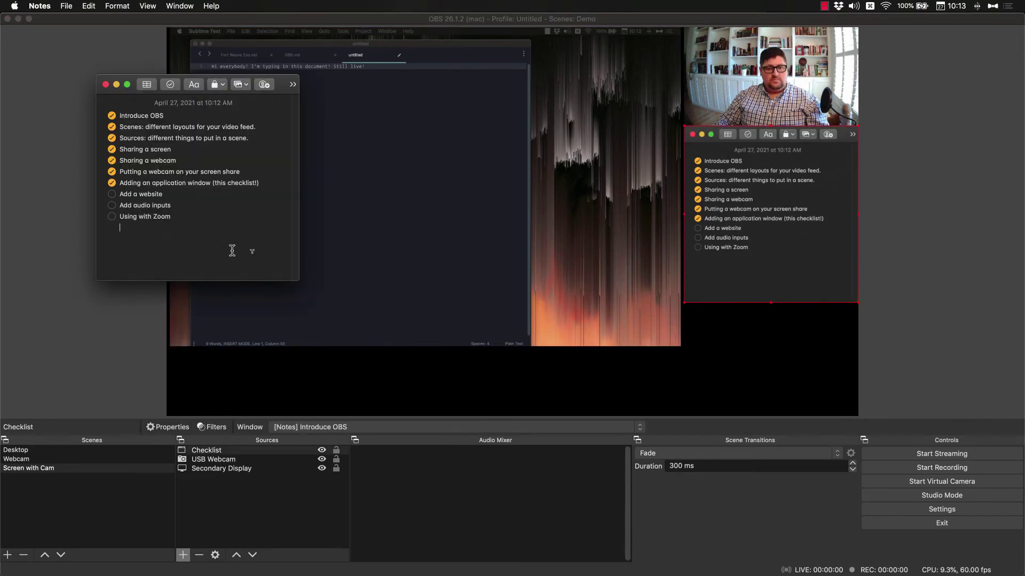
left_click(905, 315)
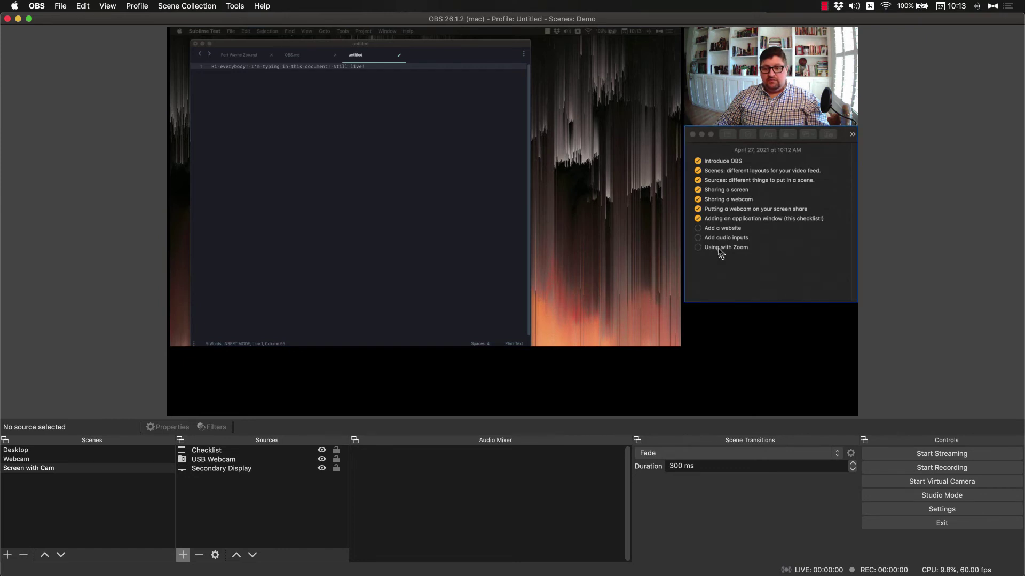
Create a new Browser source named Tweet in the Screen with Cam scene
left_click(183, 556)
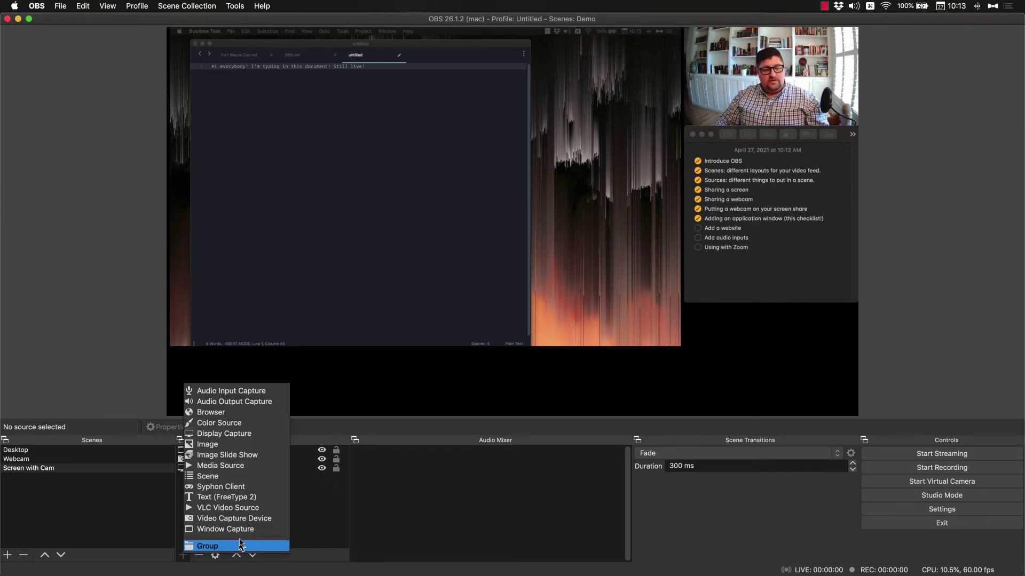
left_click(245, 413)
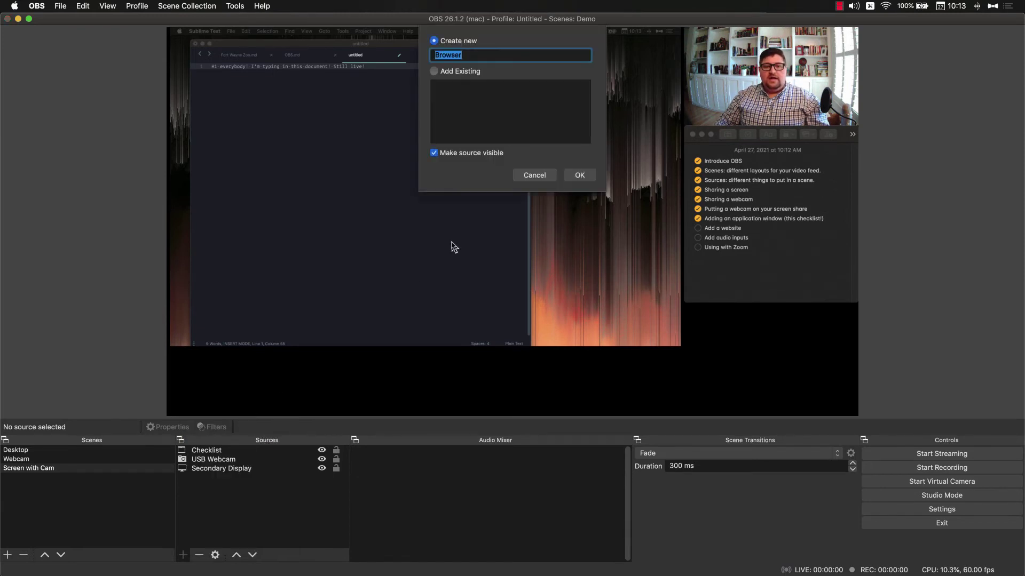
type("Tweet")
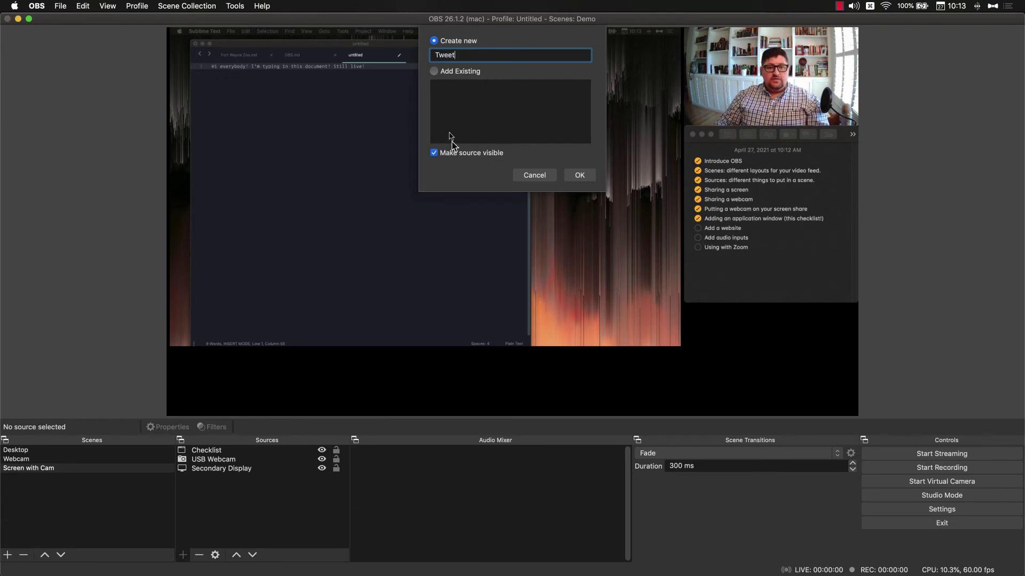
left_click(584, 179)
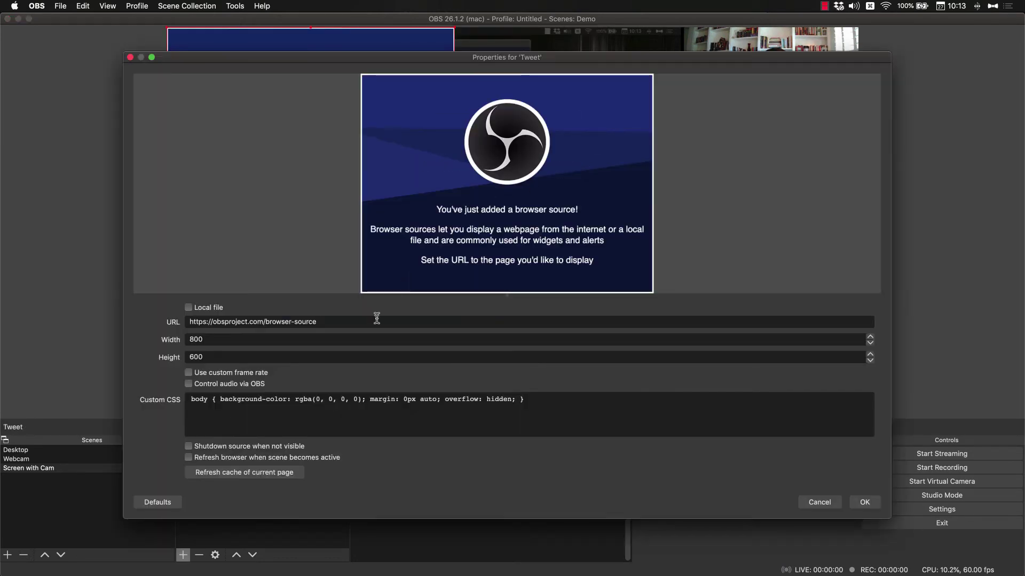
triple_click(372, 323)
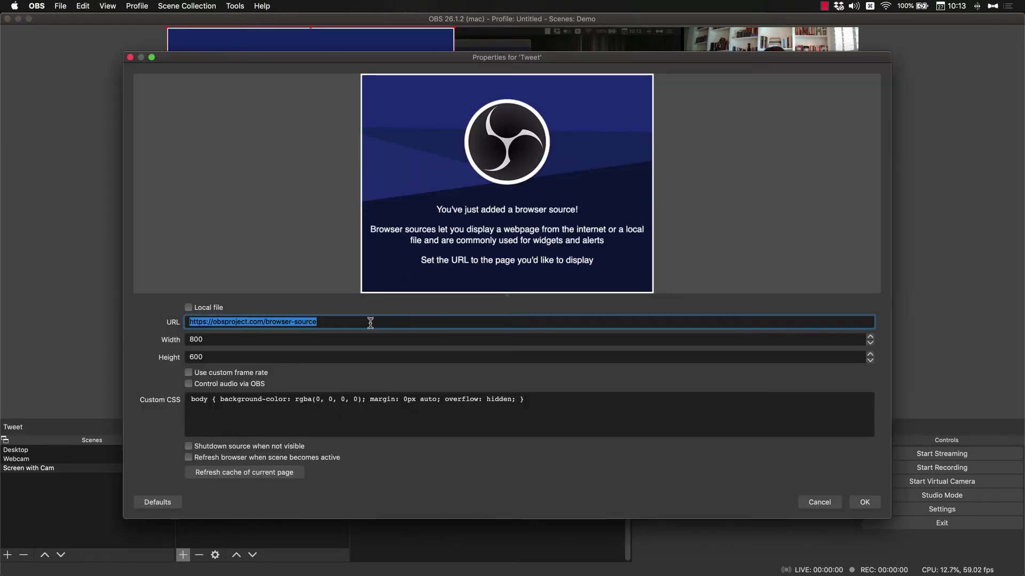
key("super+v")
left_click(388, 343)
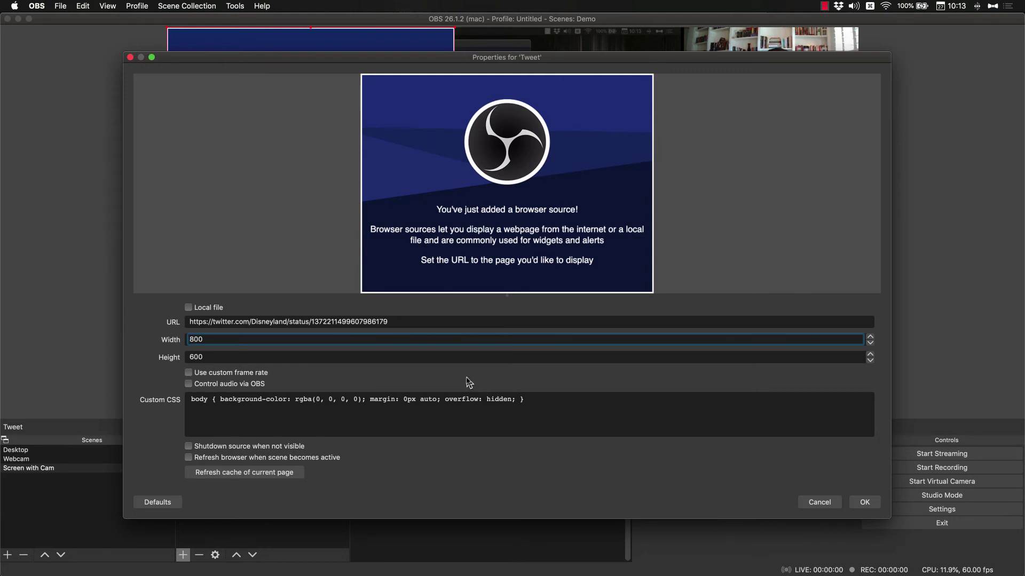
left_click(266, 477)
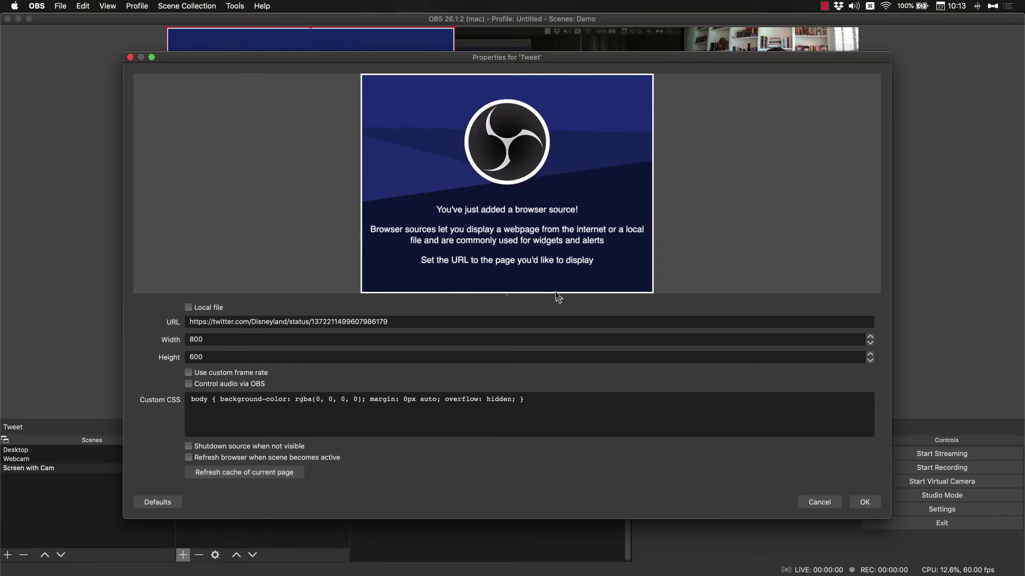
left_click(406, 320)
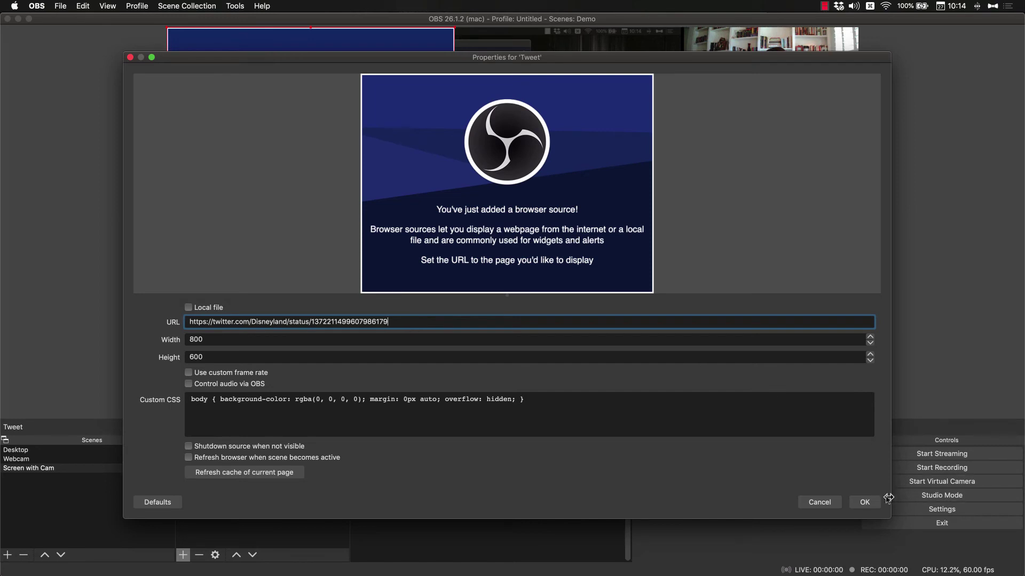
left_click(865, 503)
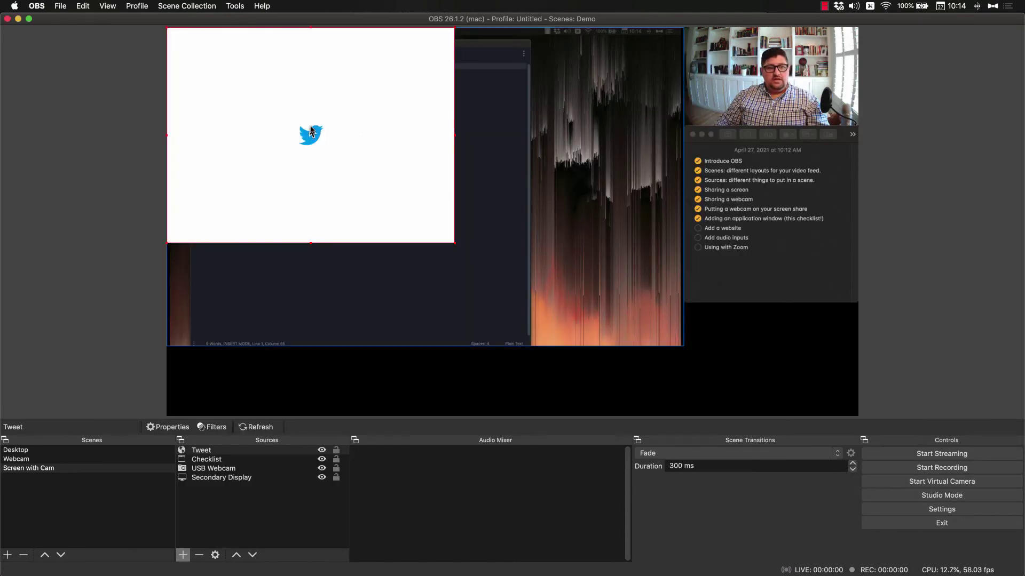
Shrink the Tweet source to the webcam column's width, place it in the canvas's lower-right corner below the checklist items, and deselect it
left_click_drag(299, 131, 684, 286)
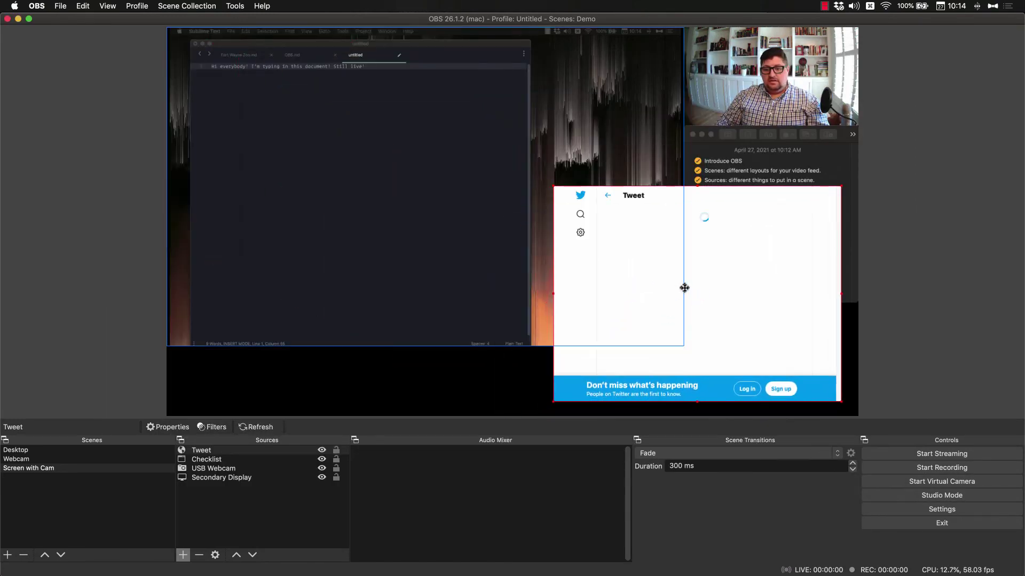
left_click_drag(841, 401, 760, 341)
left_click_drag(609, 221, 704, 297)
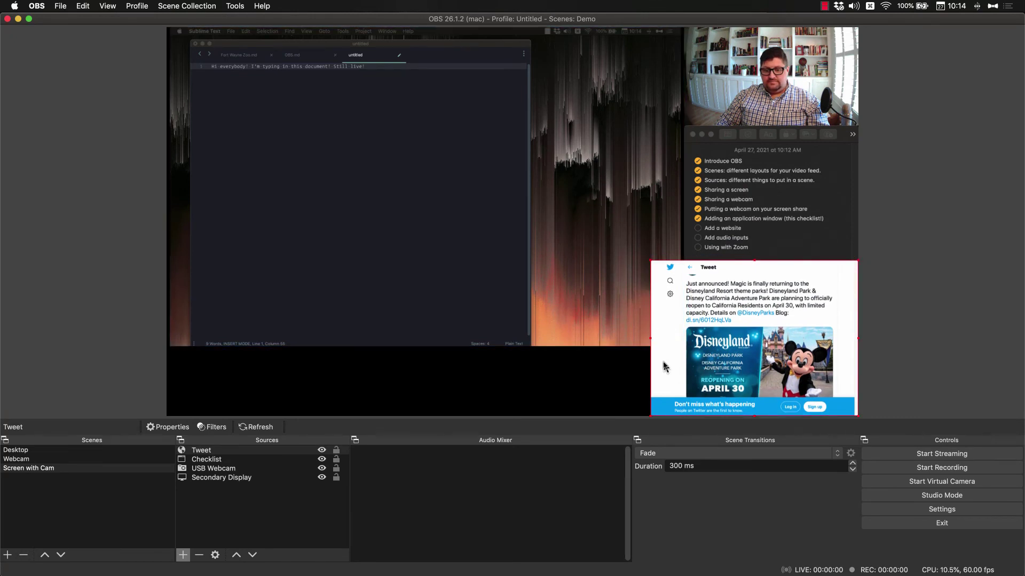
left_click_drag(650, 338, 686, 343)
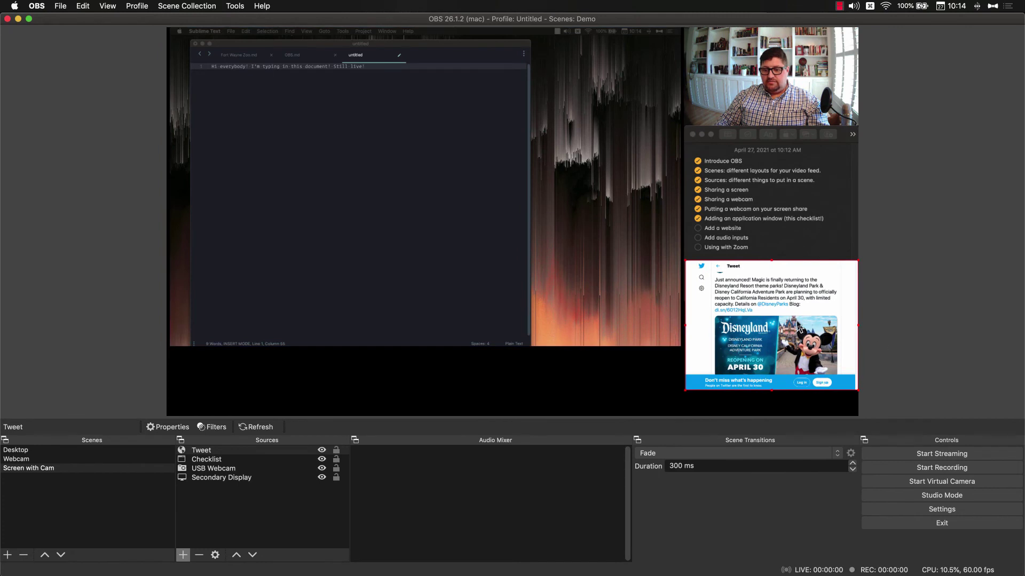
left_click_drag(795, 309, 795, 333)
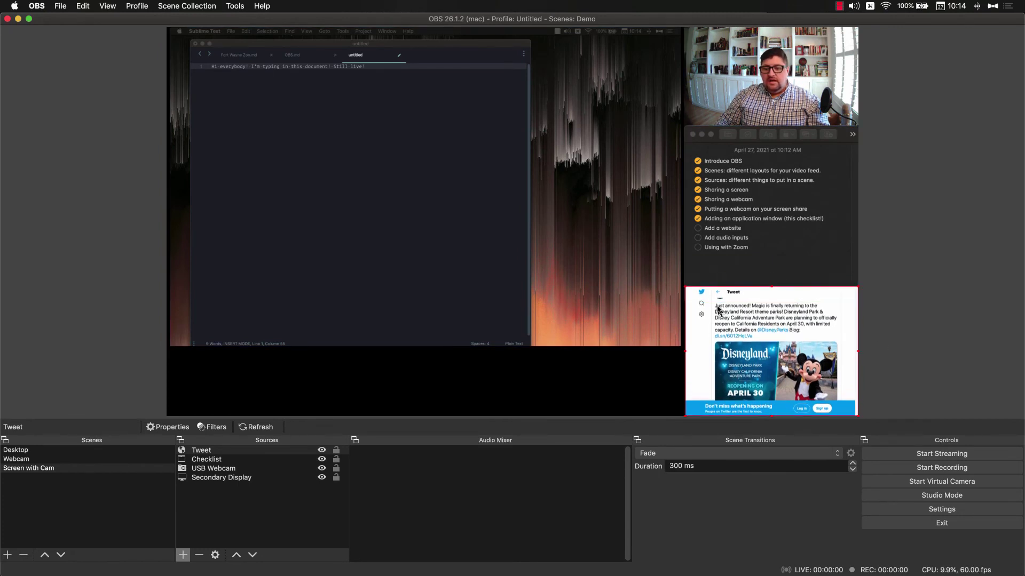
left_click(919, 274)
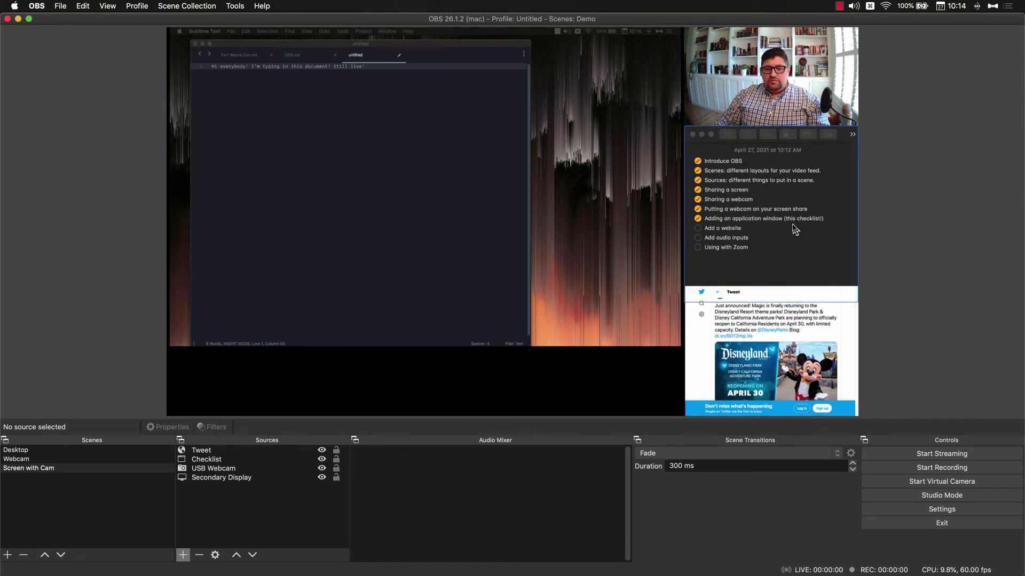
Tick the "Add a website" item in the Notes checklist and return to OBS
key("super+Tab")
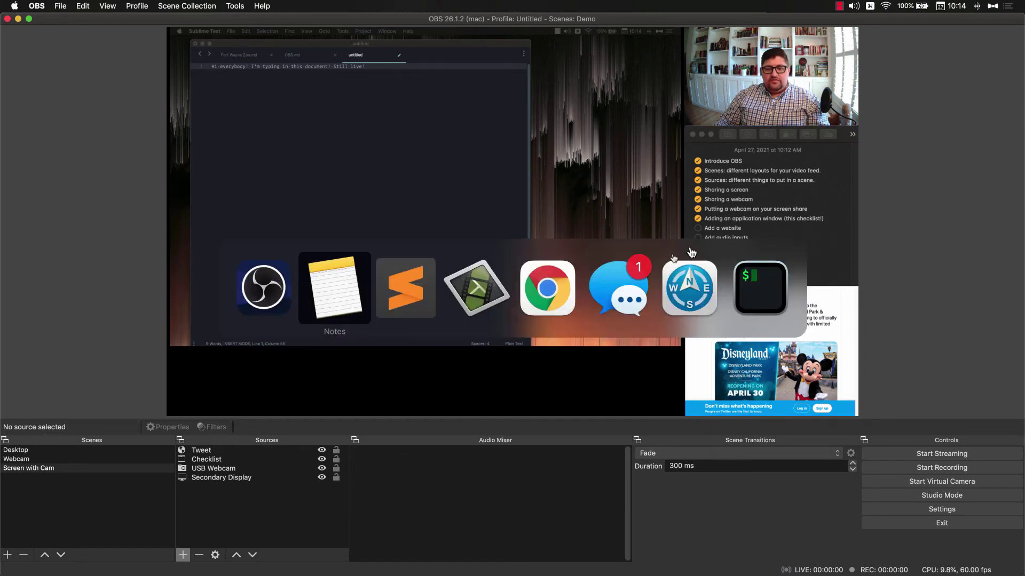
left_click(328, 287)
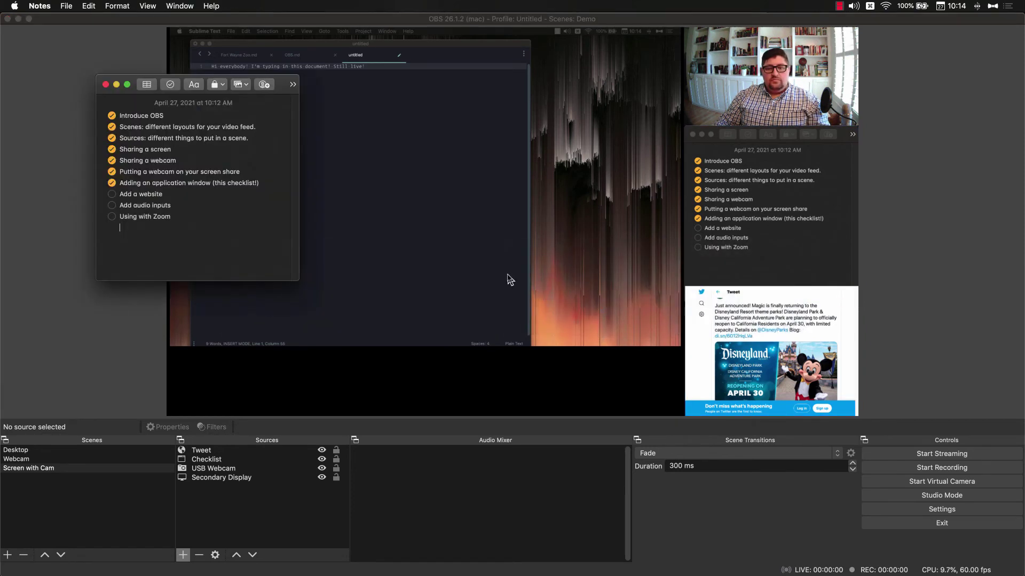
left_click(112, 194)
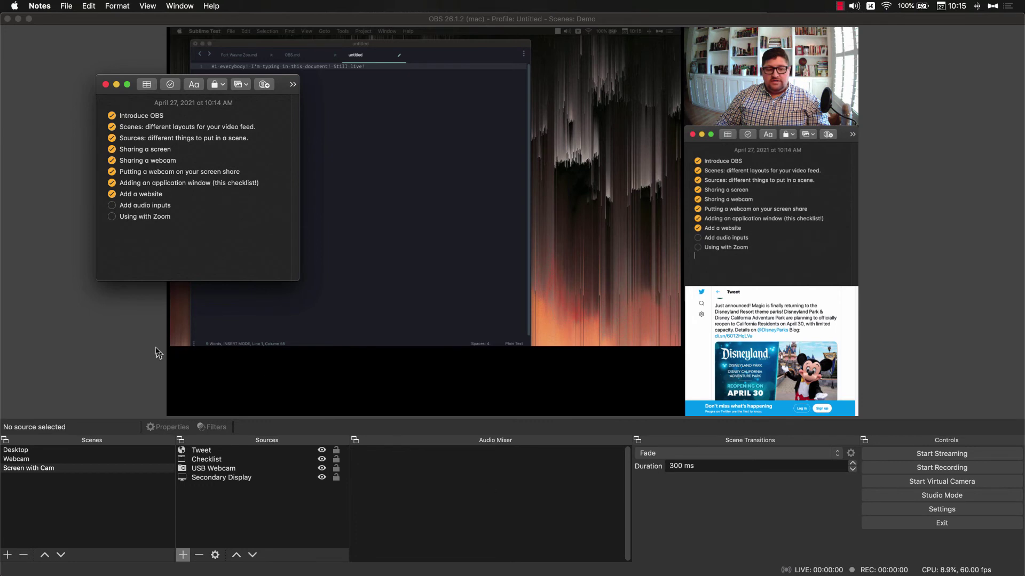
left_click(80, 332)
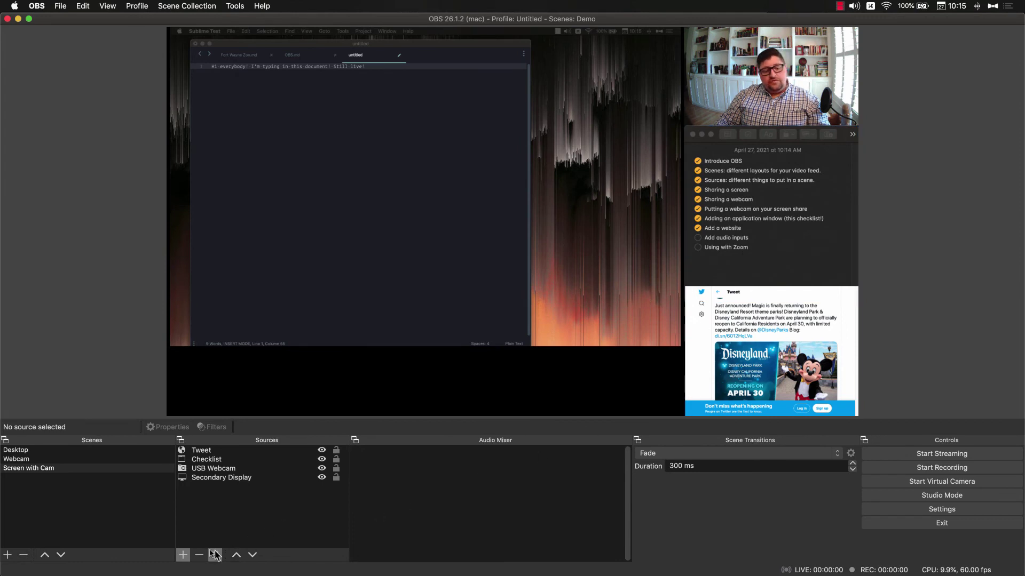
Create a new Audio Input Capture source named Microphone in the Screen with Cam scene
left_click(183, 555)
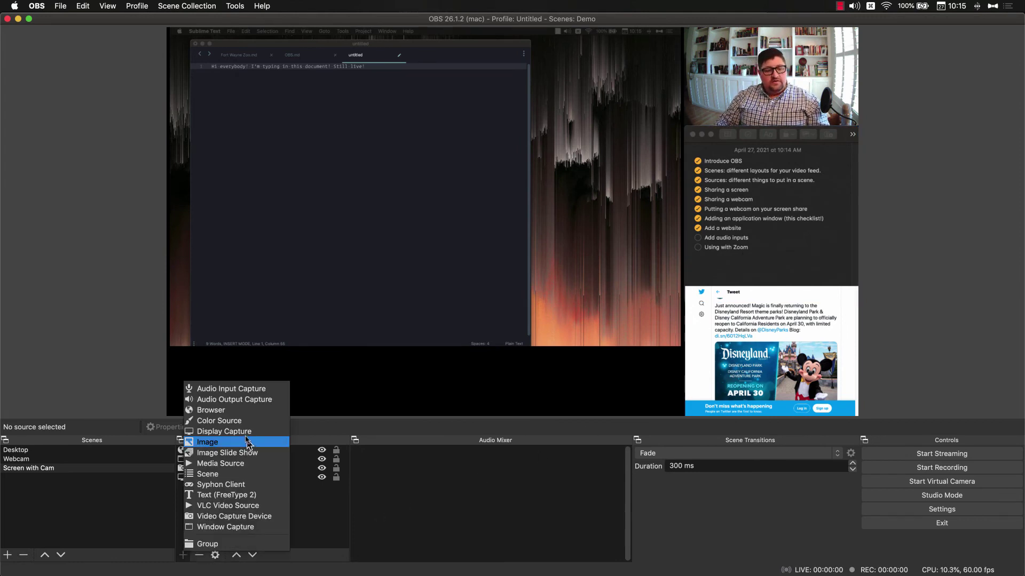
left_click(235, 389)
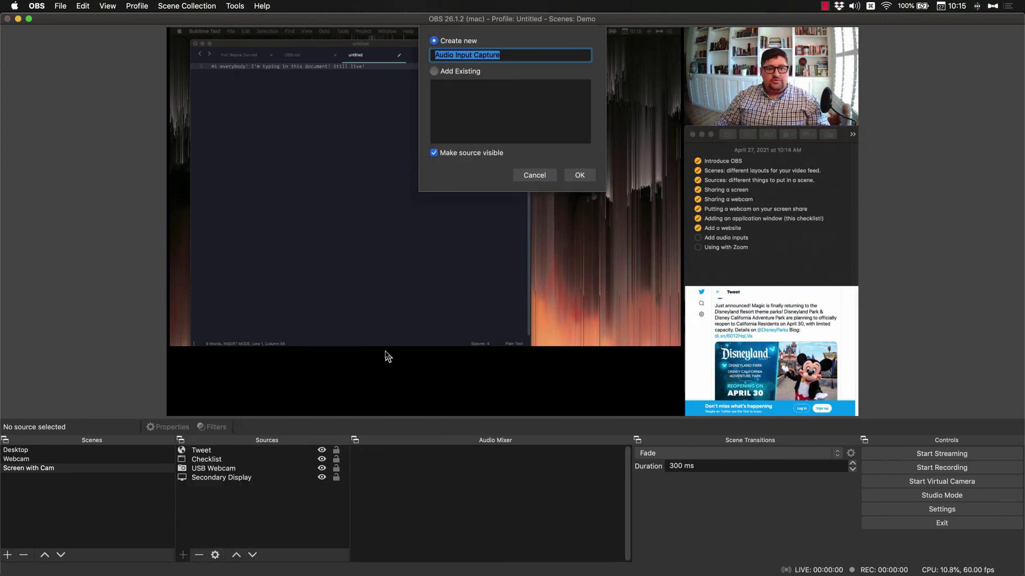
type("Microphone")
left_click(579, 175)
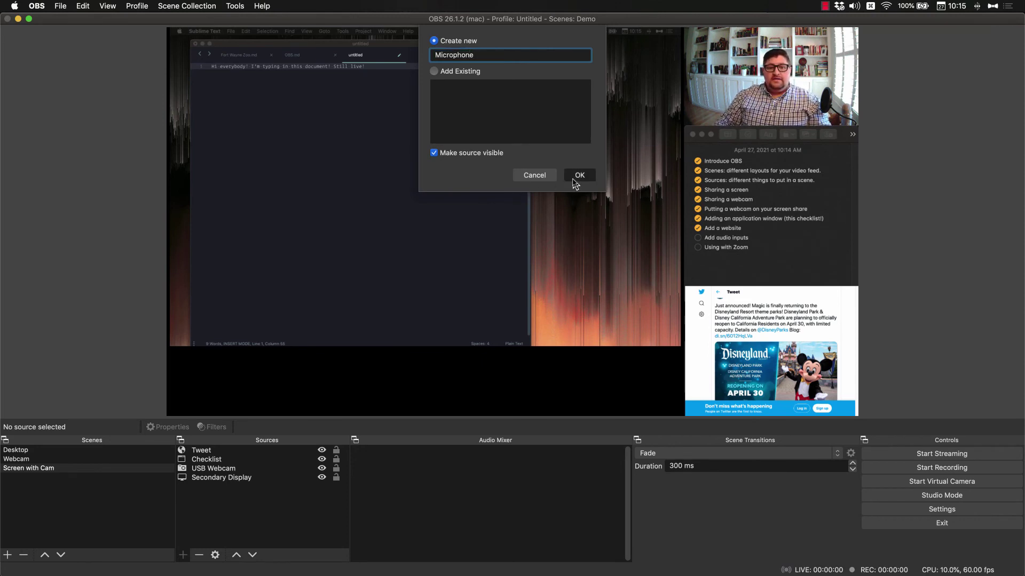
Set the Microphone source's device to Yeti Stereo Microphone and accept the properties
left_click(404, 88)
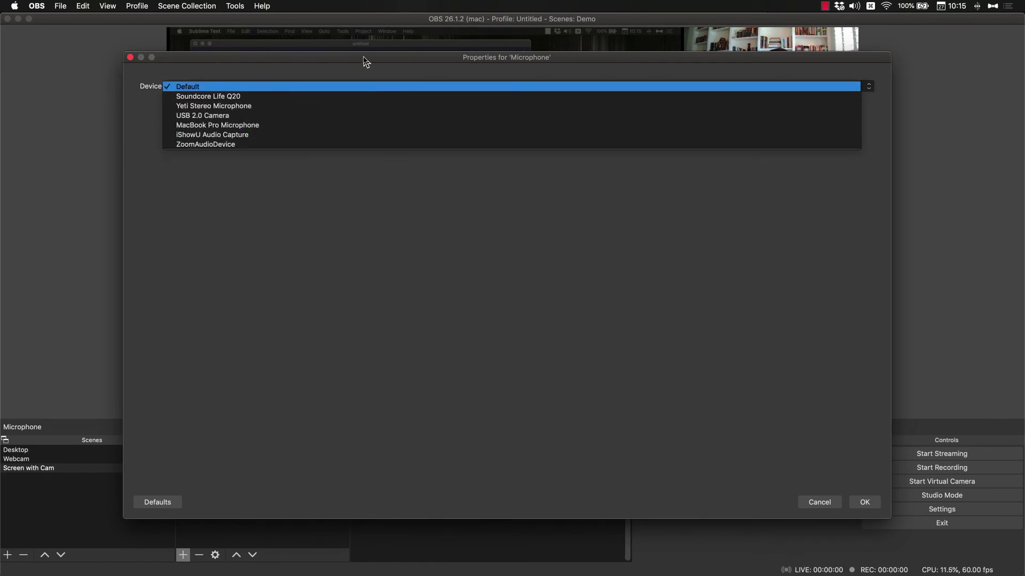
left_click(320, 105)
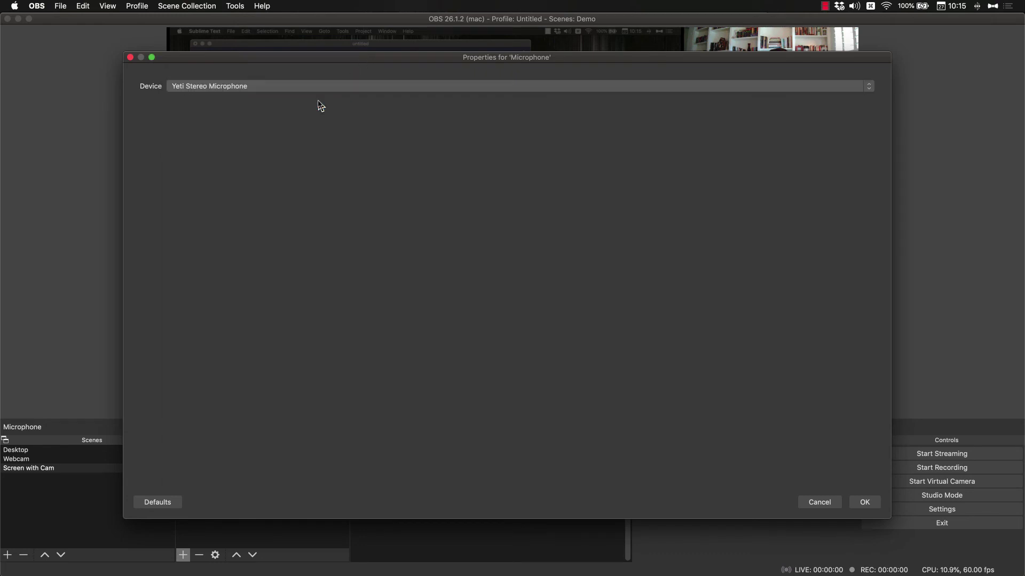
left_click(862, 502)
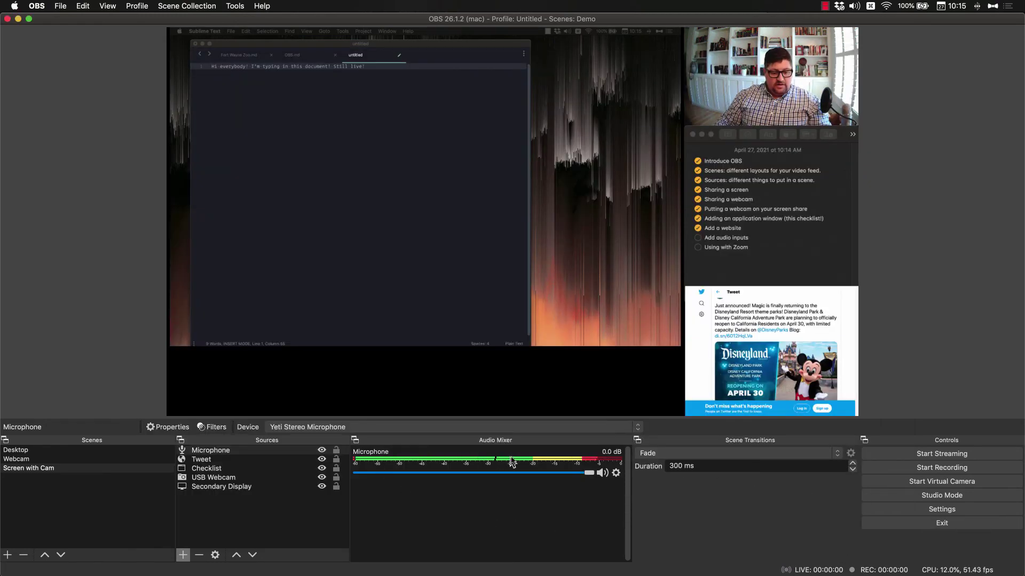
Examine the audio filters of the Microphone source from the mixer and close them without adding any
left_click(601, 473)
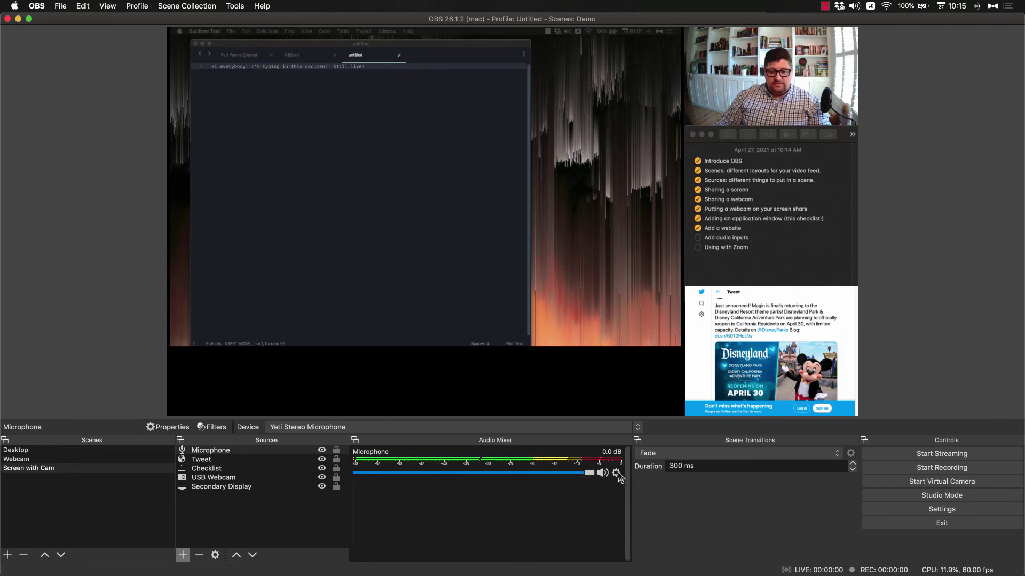
left_click(616, 473)
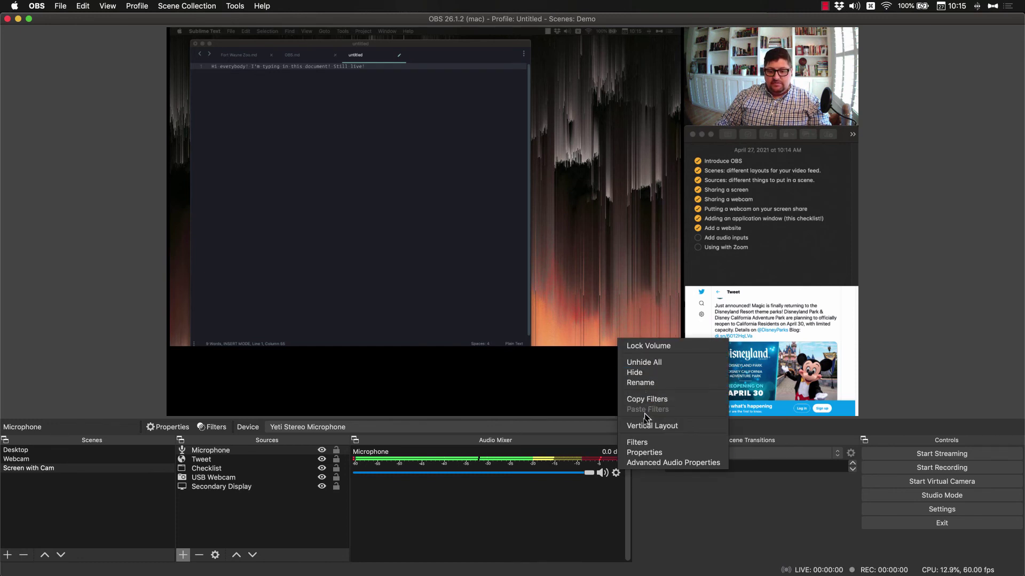
left_click(641, 446)
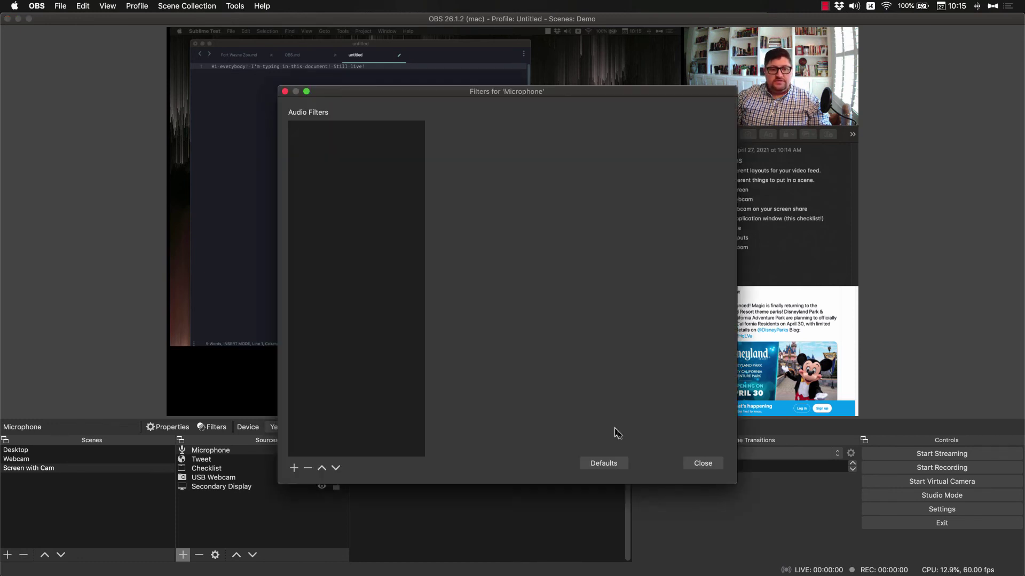
left_click(703, 464)
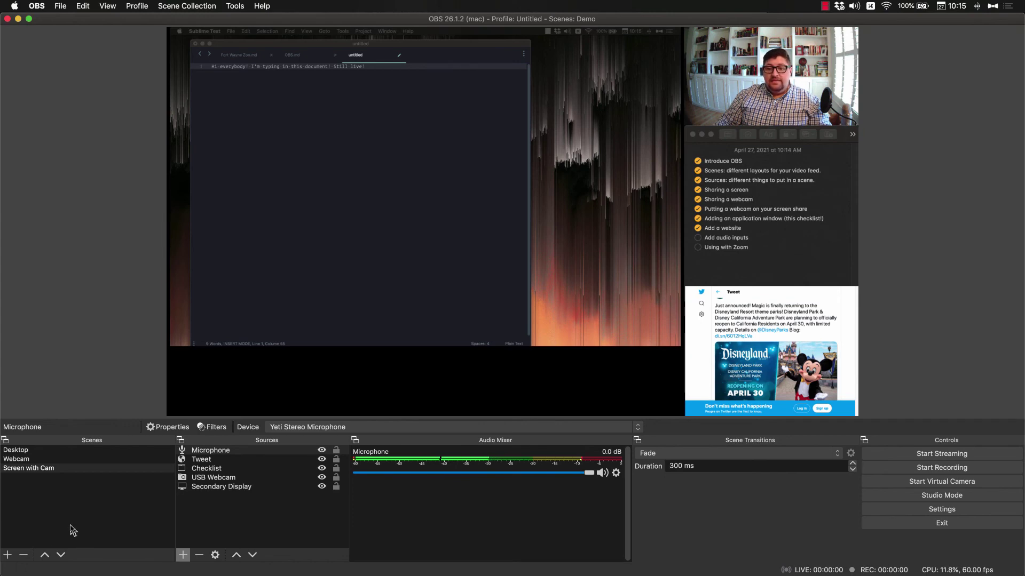
View the Webcam and Desktop scenes to compare their audio sources, and return to the Screen with Cam scene
left_click(24, 459)
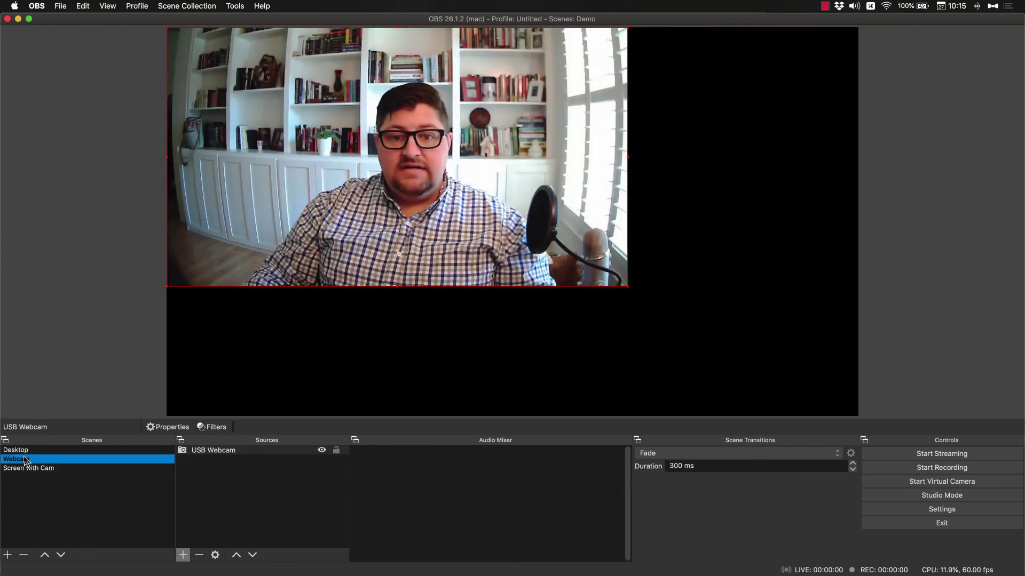
left_click(23, 452)
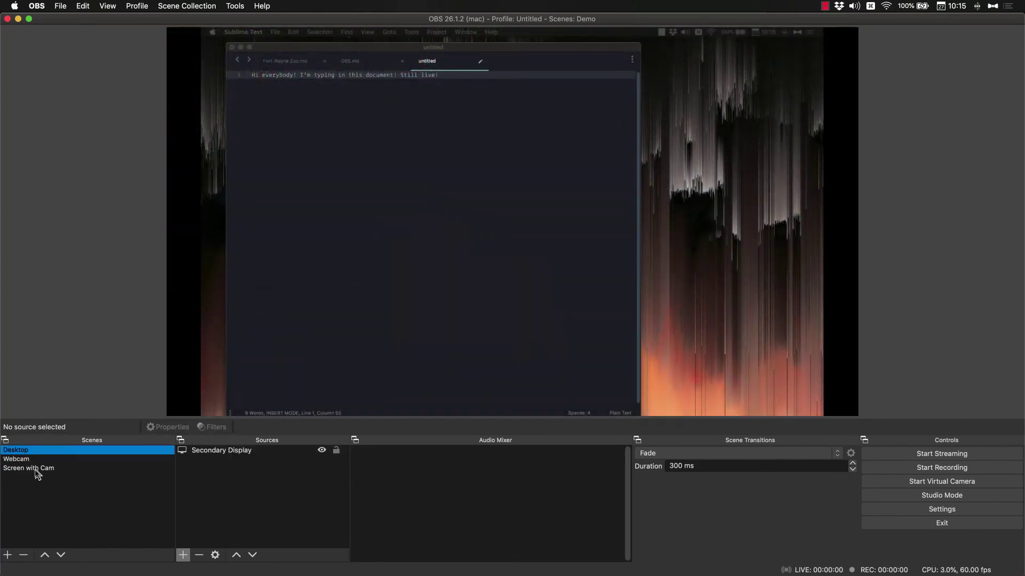
left_click(40, 469)
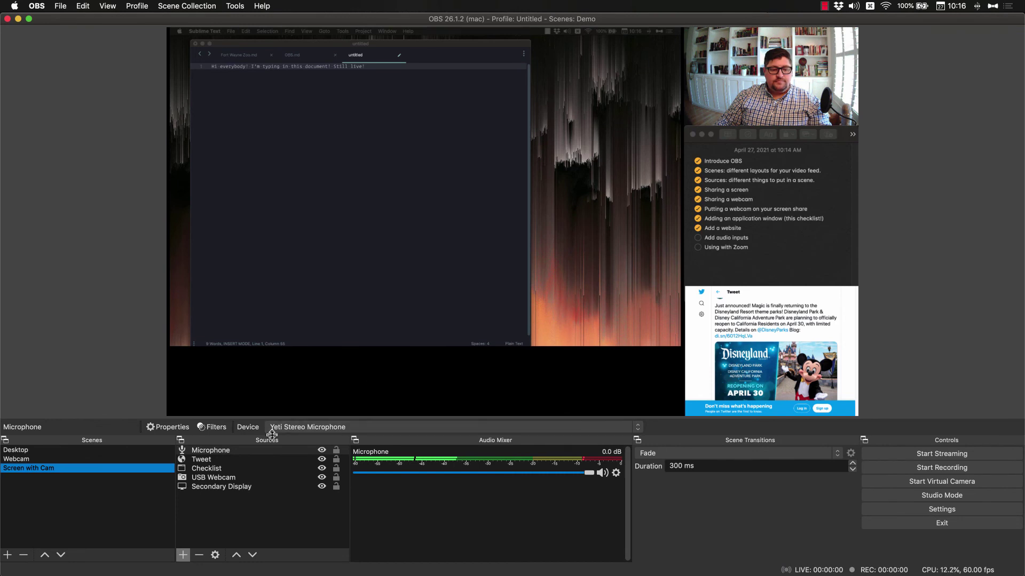
Tick the "Add audio inputs" item in the Notes checklist and return to OBS with no source selected
key("super+Tab")
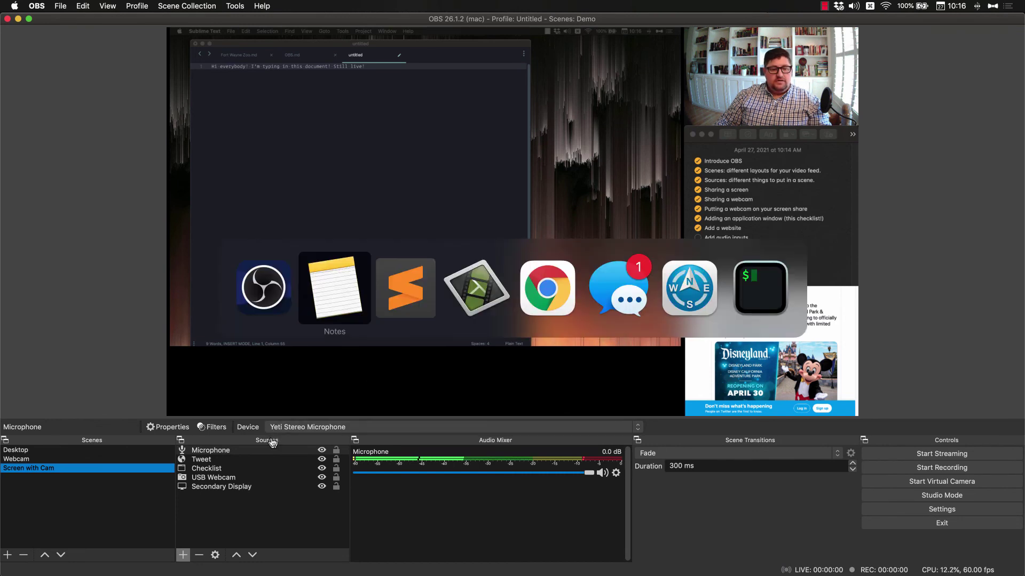
left_click(112, 206)
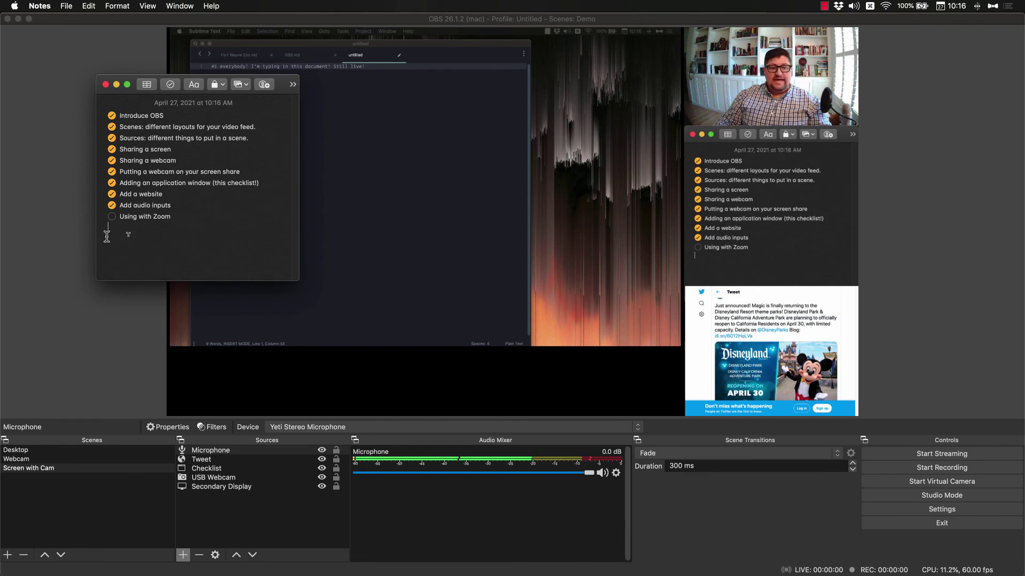
mouse_move(1022, 285)
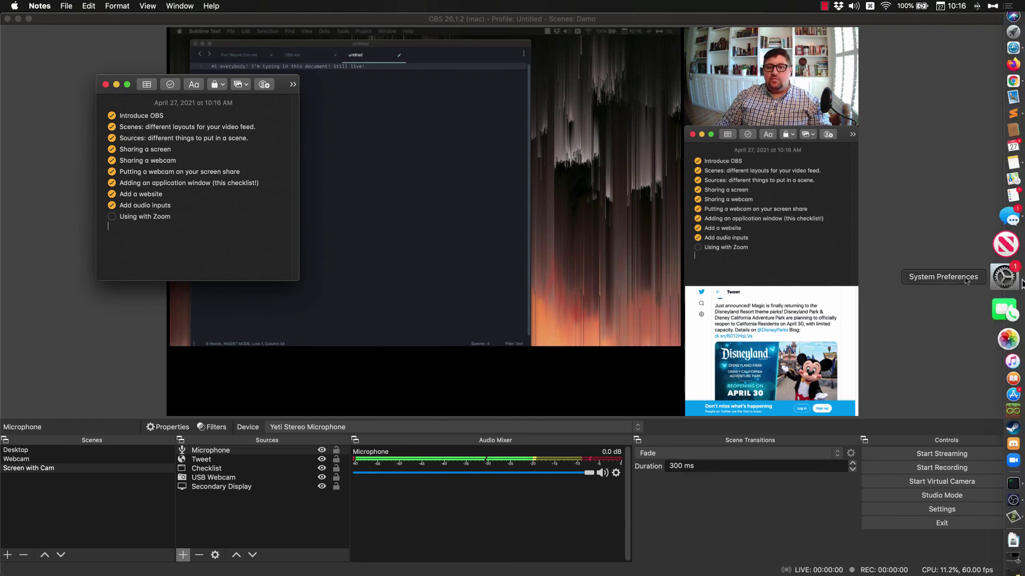
left_click(907, 220)
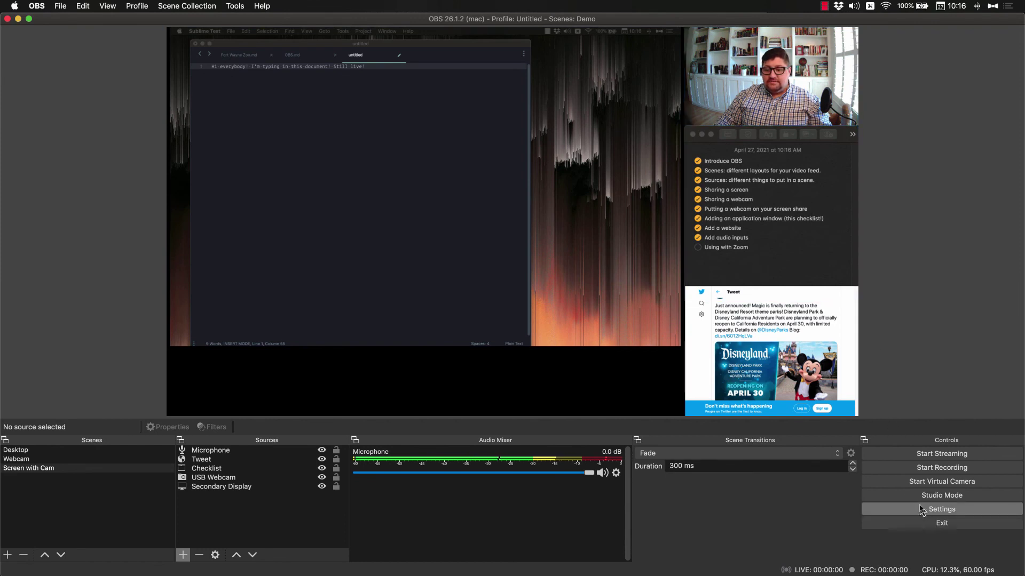
Start the virtual camera for the Screen with Cam scene
left_click(964, 484)
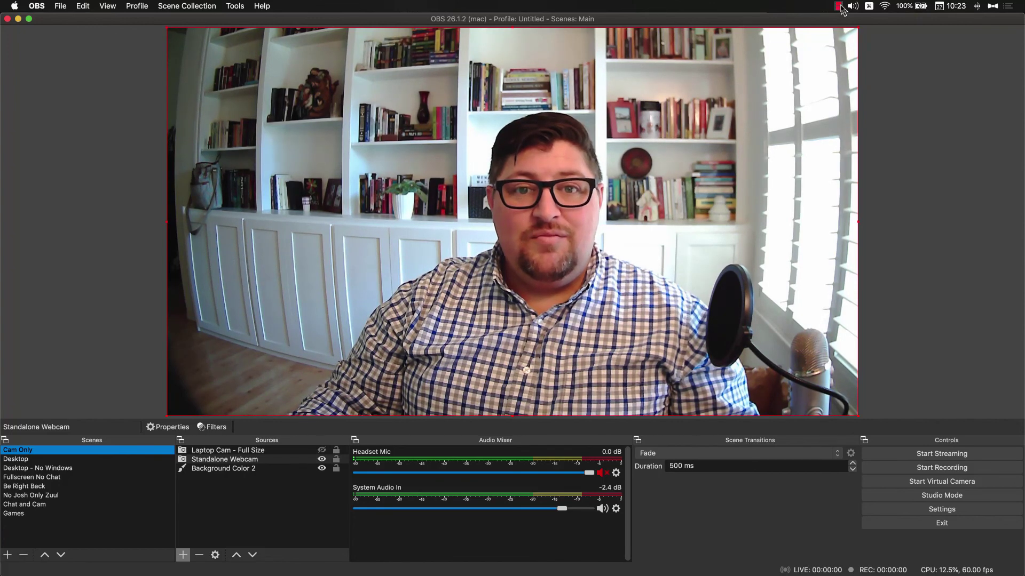
left_click(839, 6)
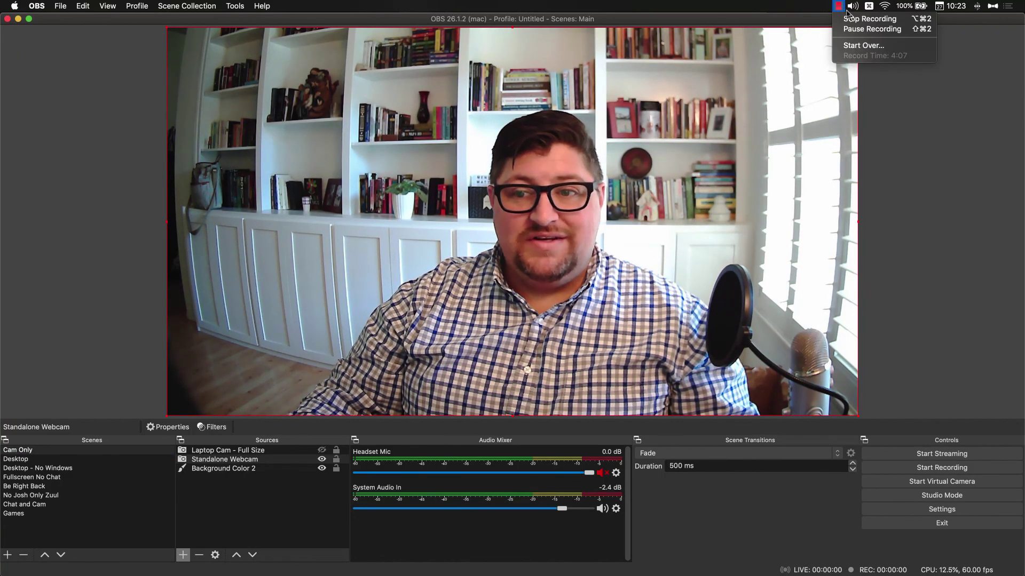